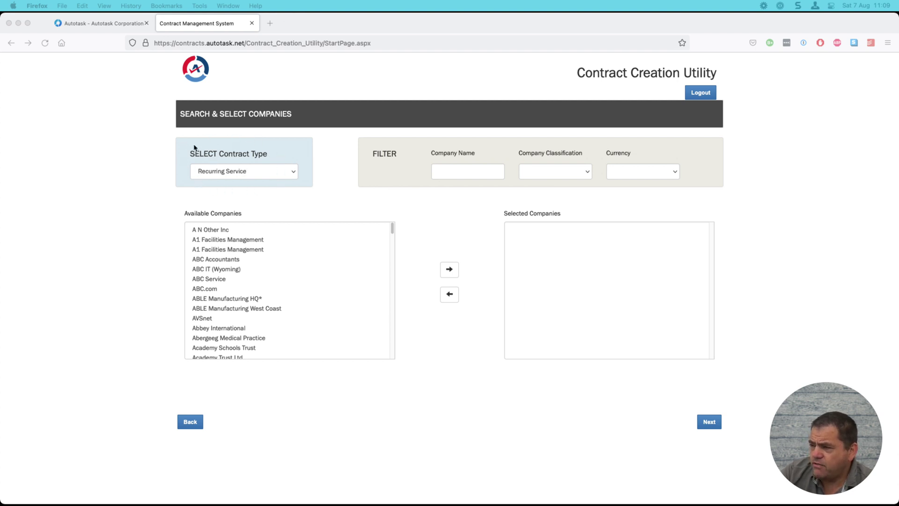
# Keep Recurring Service as the contract type and add the thirteen companies, A N Other Inc through Academy Schools Trust.
pyautogui.click(247, 174)
pyautogui.click(247, 175)
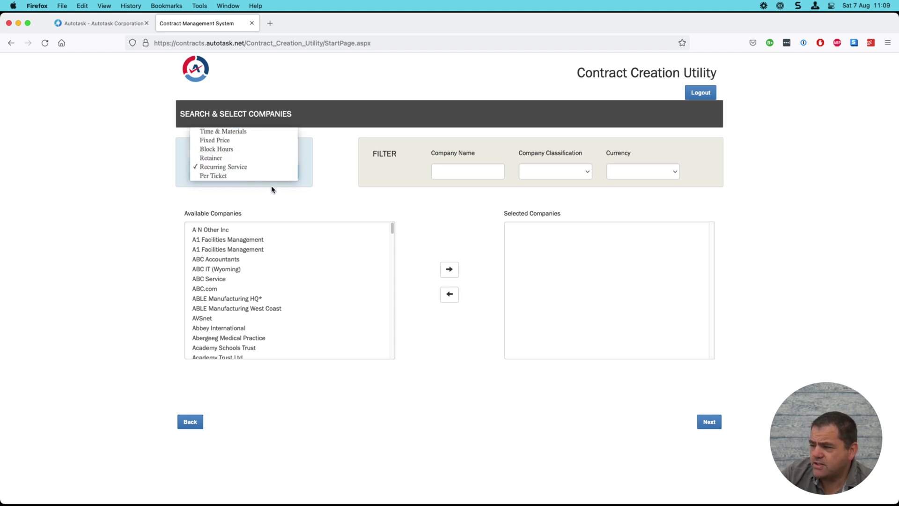
pyautogui.click(248, 169)
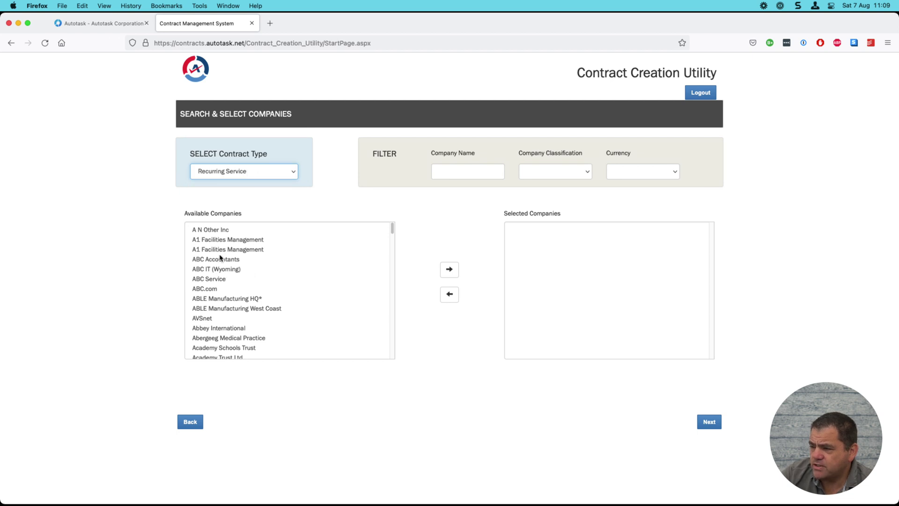
pyautogui.moveTo(220, 230); pyautogui.dragTo(237, 349)
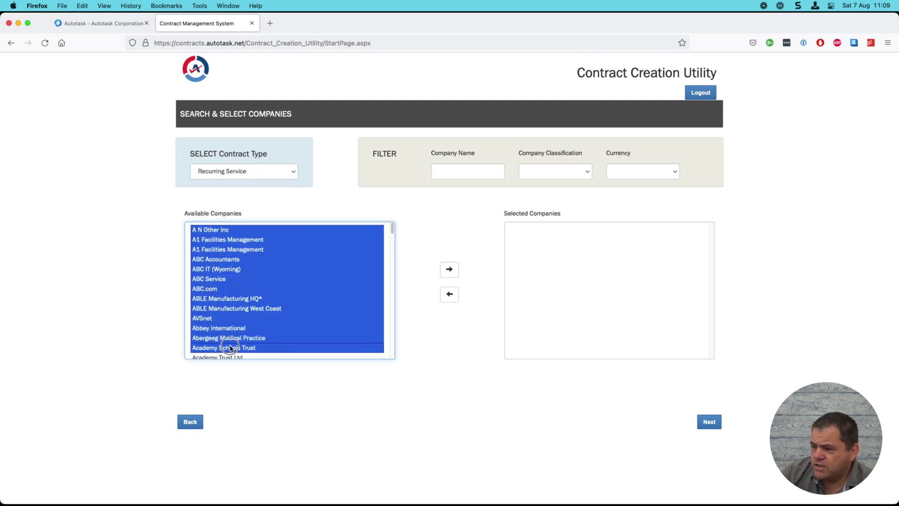
pyautogui.click(450, 270)
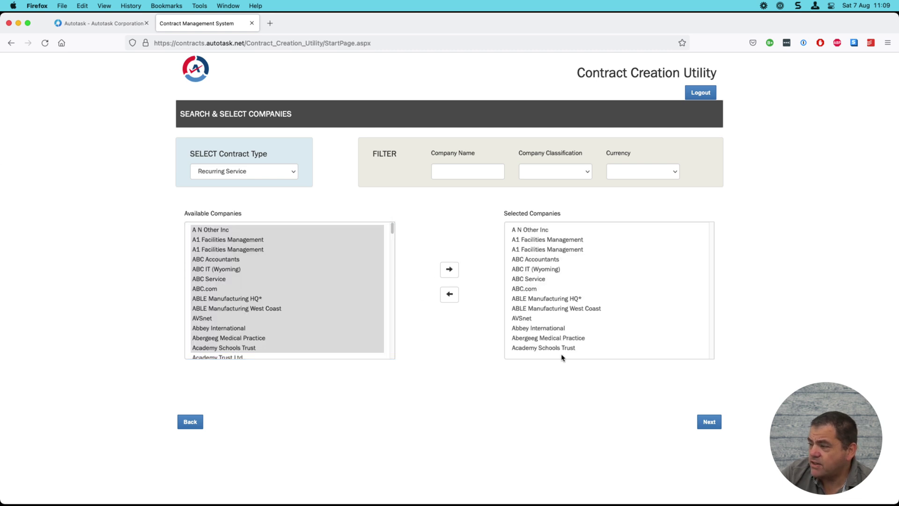
# Enter the shared contract name 'Manged Services' and fill it down to every company.
pyautogui.click(710, 423)
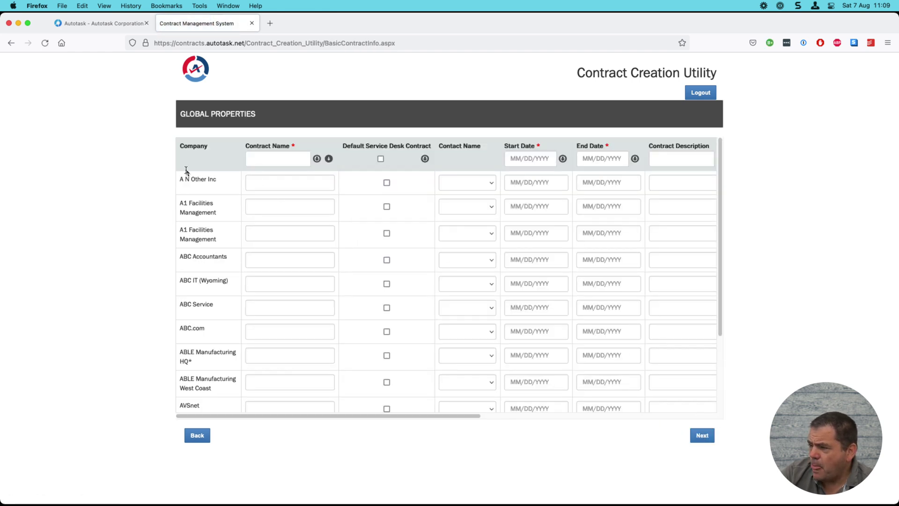
pyautogui.click(255, 158)
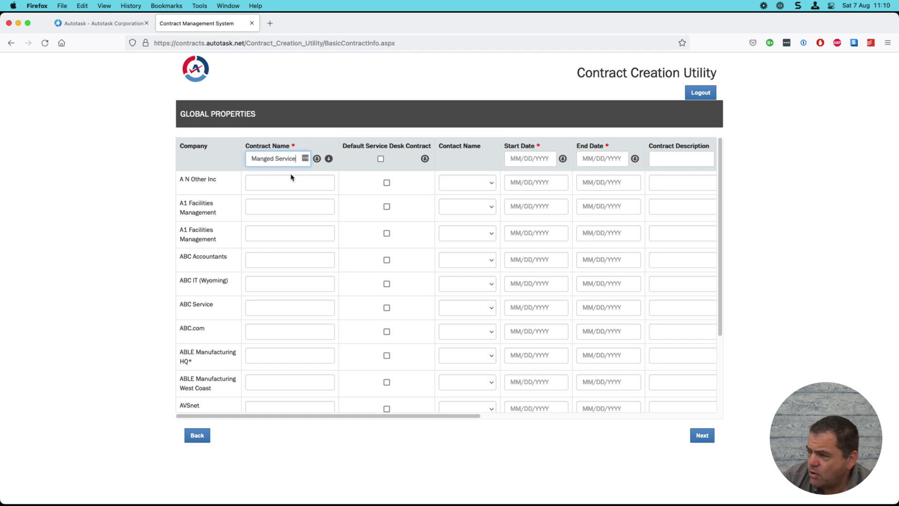
pyautogui.click(317, 159)
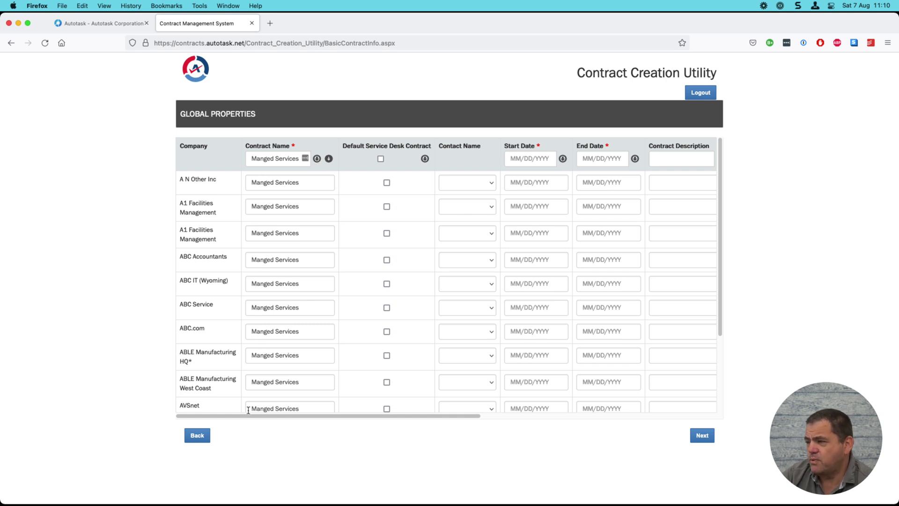
# Add GOLD to the A1 Facilities Management contract name and prefix every name with its company name.
pyautogui.click(252, 208)
pyautogui.write('GOLD')
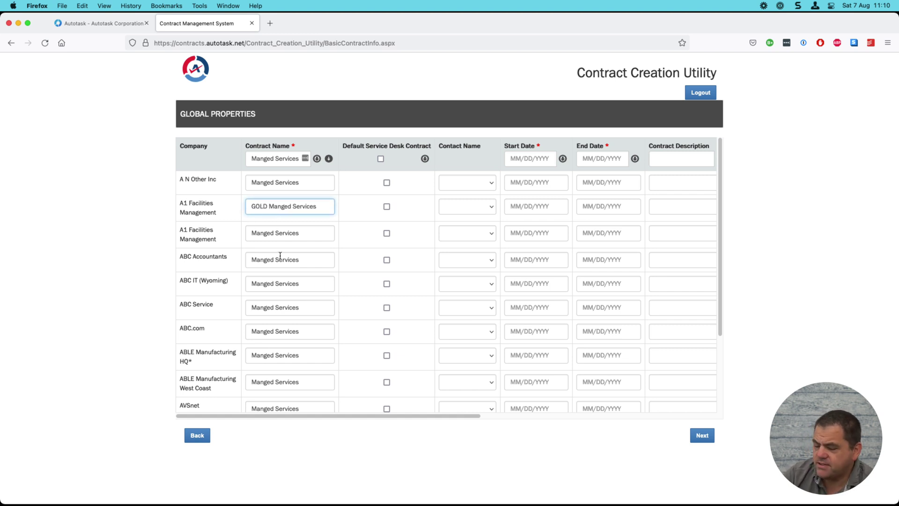
pyautogui.click(329, 159)
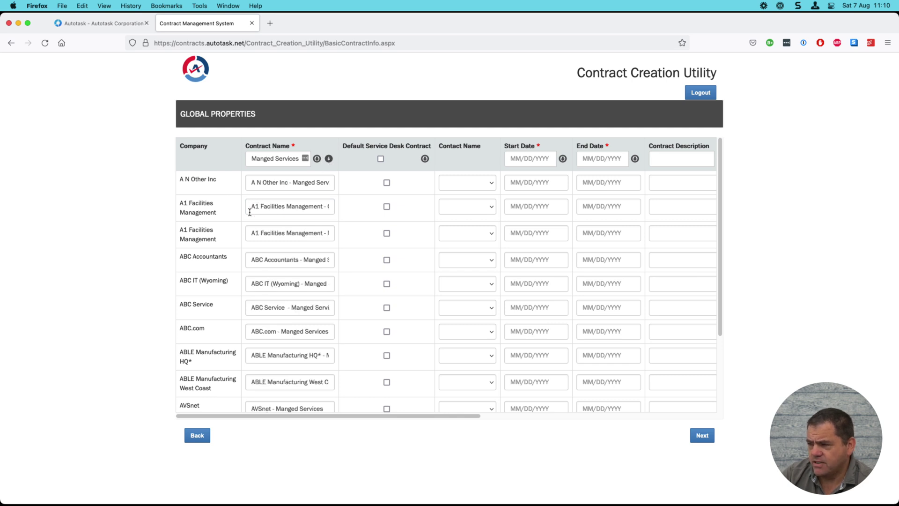
pyautogui.moveTo(251, 182); pyautogui.dragTo(331, 183)
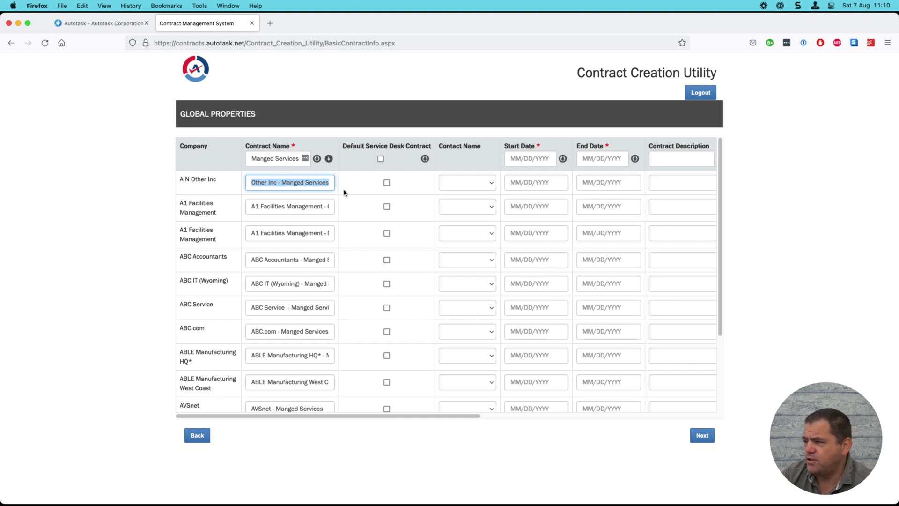
# Tick Default Service Desk Contract and apply it to all company rows, ABC Accountants and ABC IT (Wyoming) included.
pyautogui.click(381, 160)
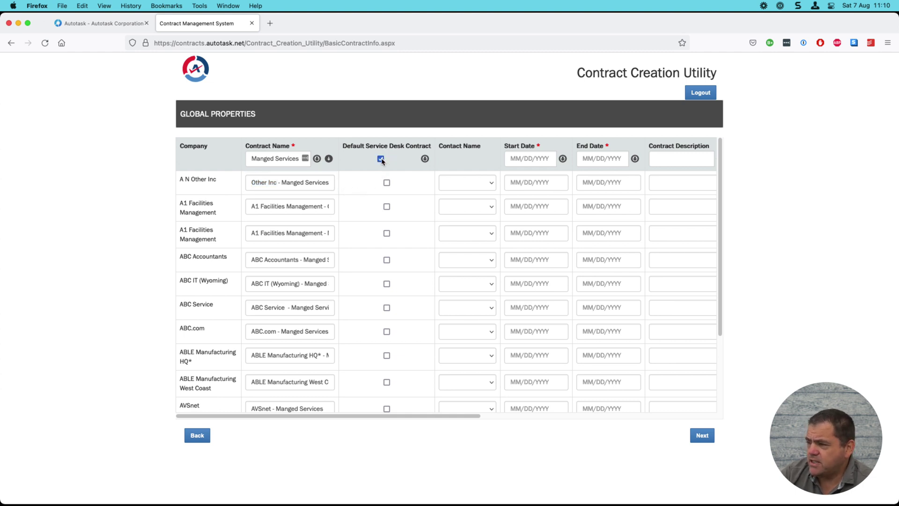
pyautogui.click(424, 159)
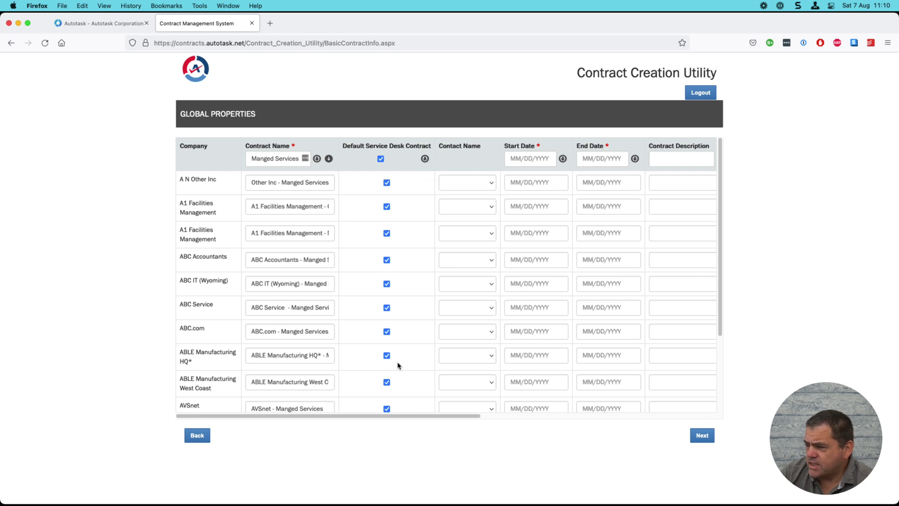
pyautogui.click(386, 284)
pyautogui.click(387, 261)
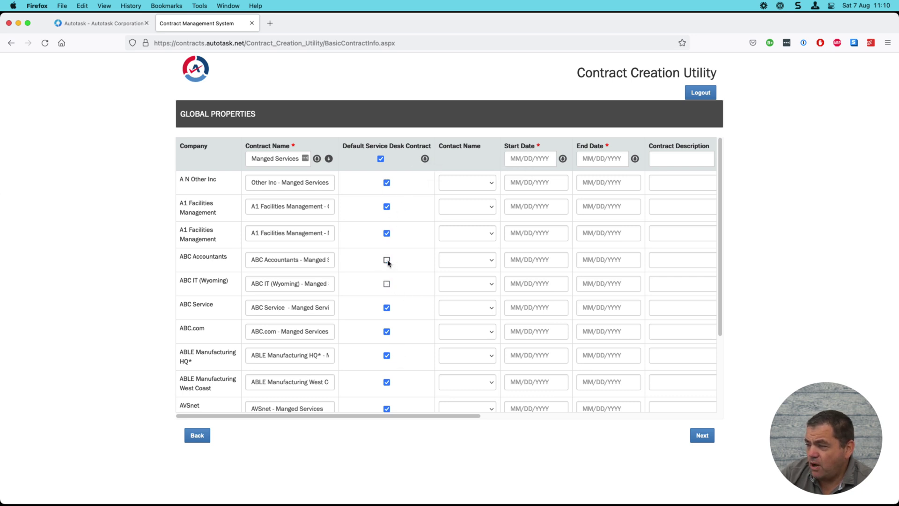
pyautogui.click(387, 284)
pyautogui.click(387, 260)
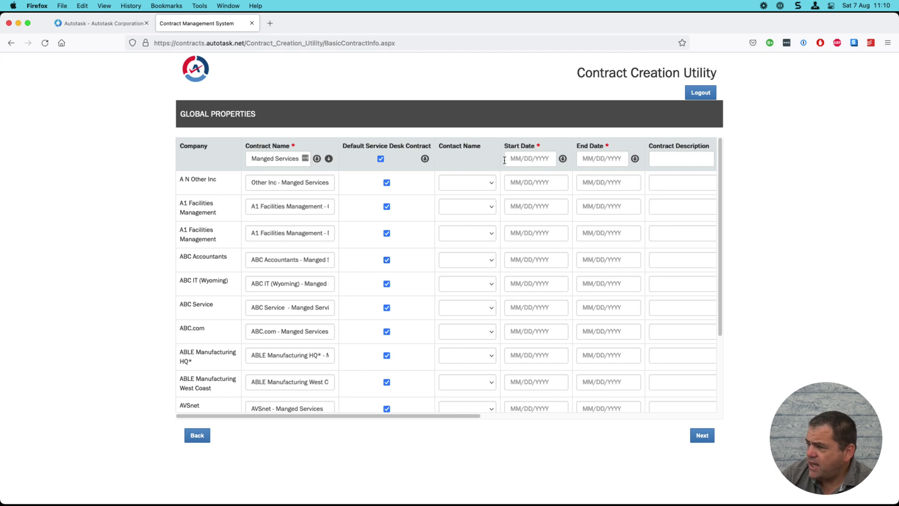
# Set the shared start date to 1 August 2021 and apply it to every contract.
pyautogui.click(562, 159)
pyautogui.click(531, 161)
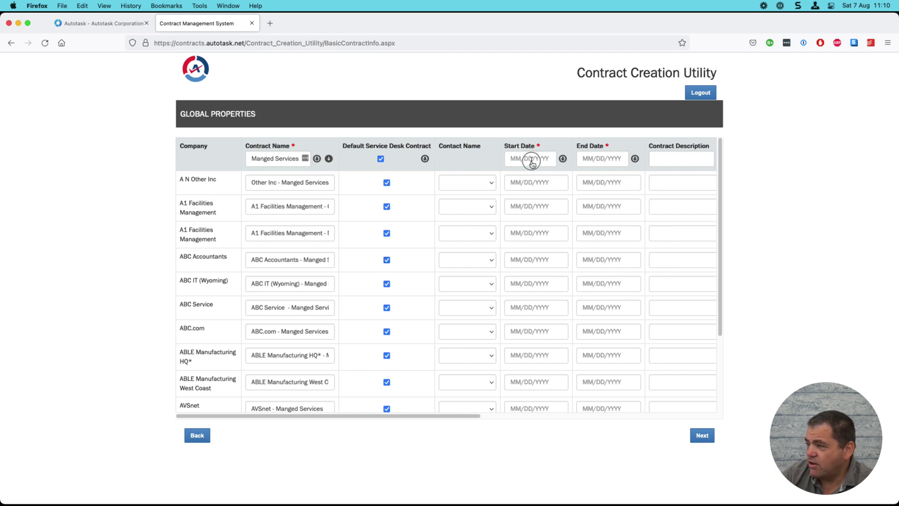
pyautogui.click(517, 213)
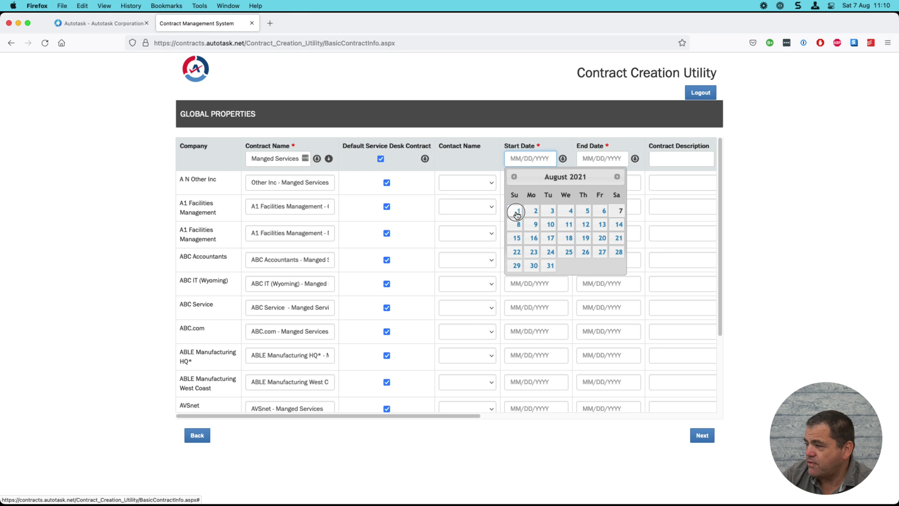
pyautogui.click(563, 159)
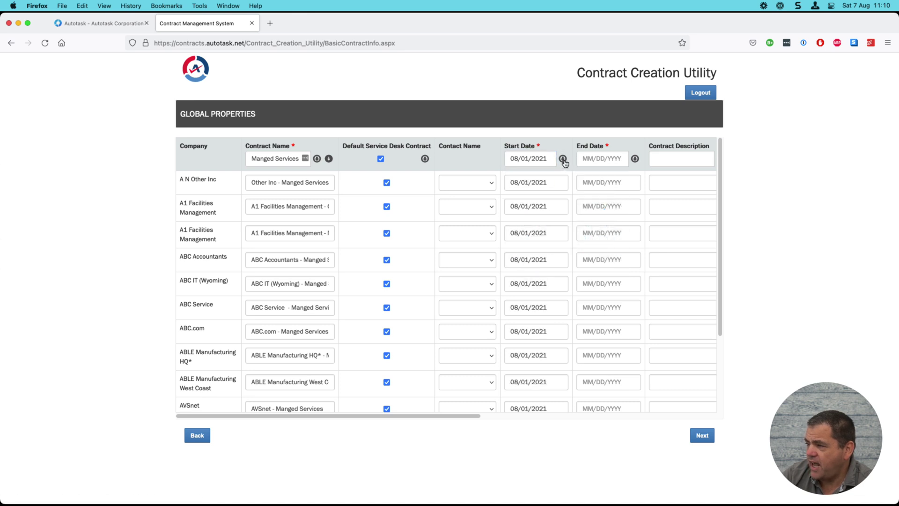
# Set the shared end date to 08/01/2022 and apply it to every contract.
pyautogui.click(604, 160)
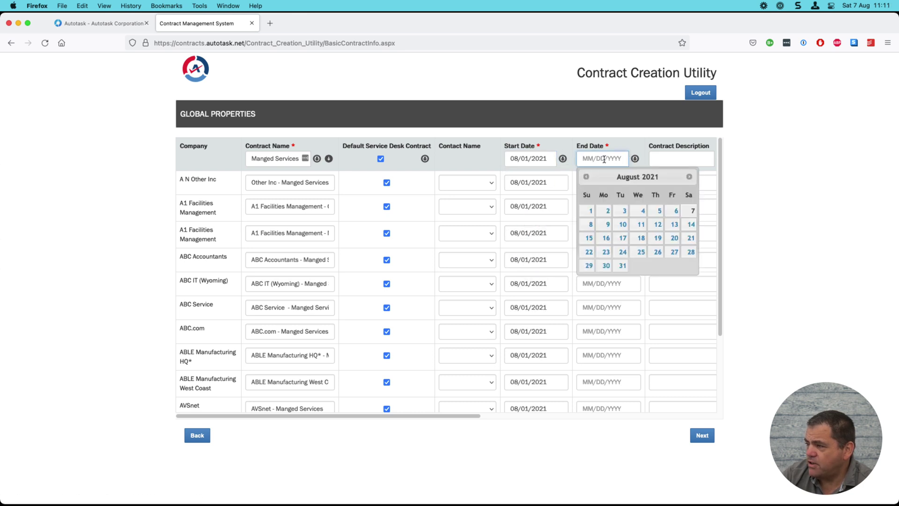
pyautogui.click(546, 158)
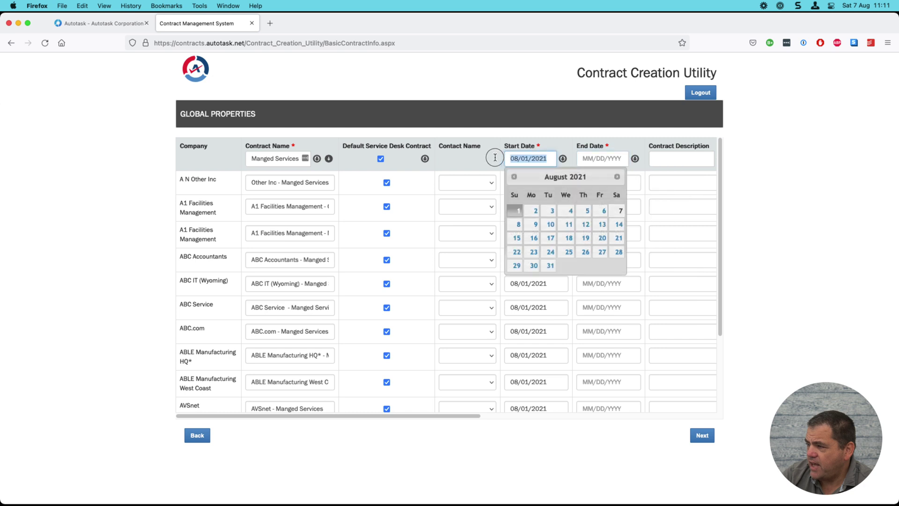
pyautogui.click(602, 159)
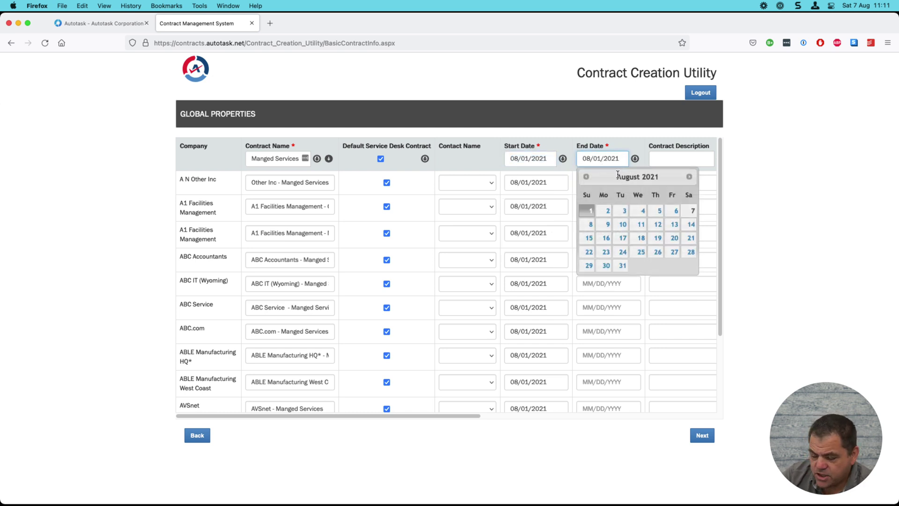
pyautogui.press('BackSpace')
pyautogui.write('2')
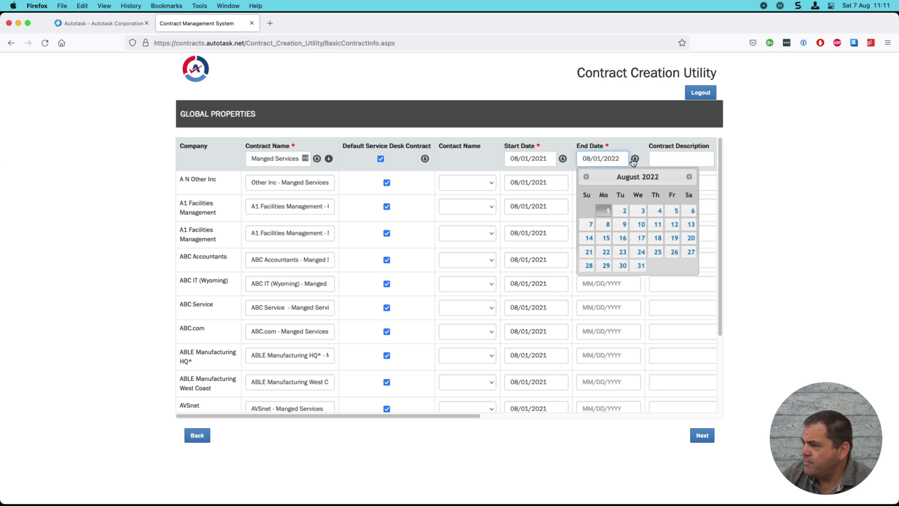
pyautogui.click(635, 159)
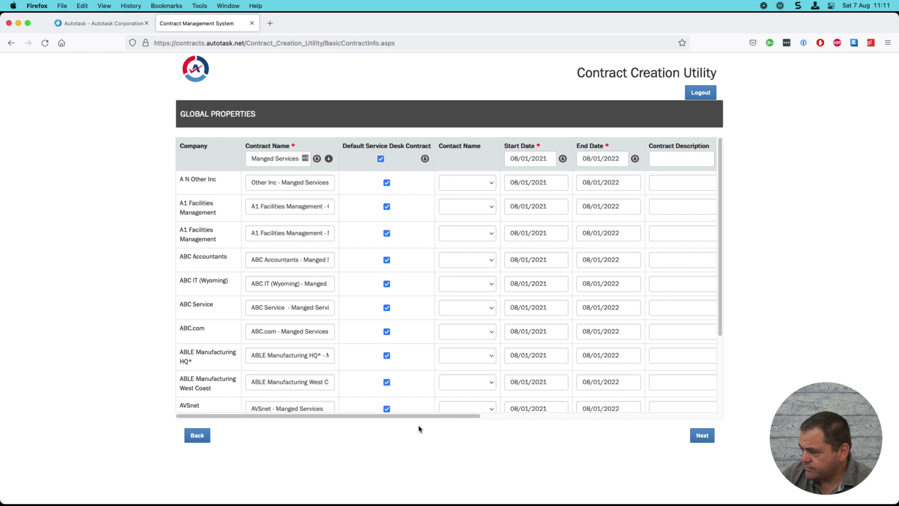
pyautogui.moveTo(454, 415); pyautogui.dragTo(700, 415)
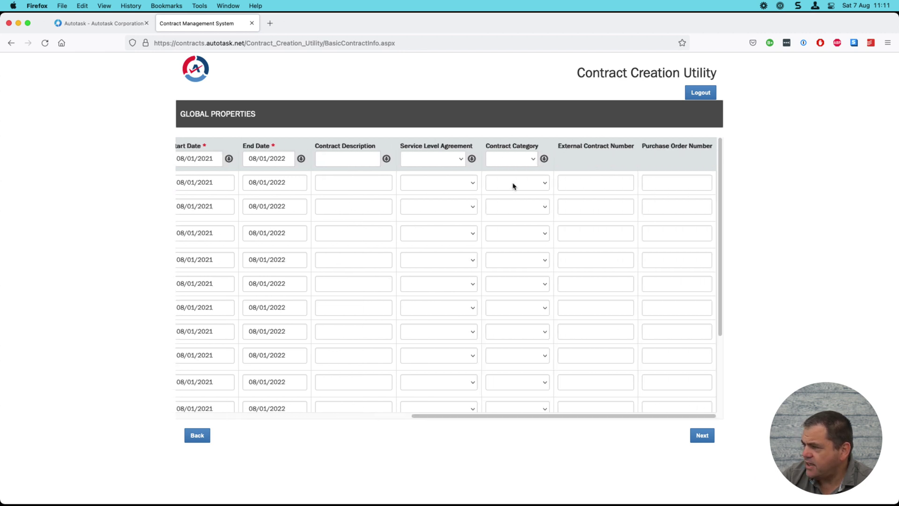
# Leave the Service Level Agreement empty and submit the global properties, bringing up the overlap warning.
pyautogui.click(461, 159)
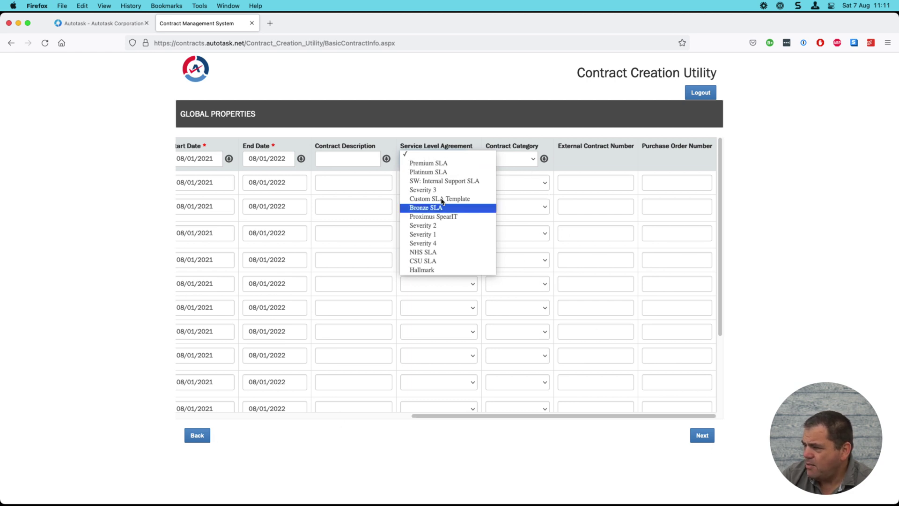
pyautogui.click(700, 437)
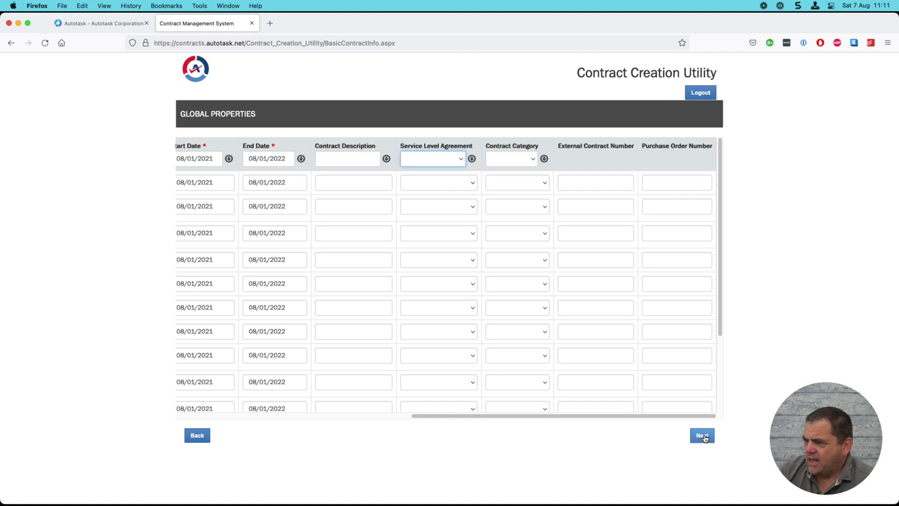
pyautogui.click(703, 436)
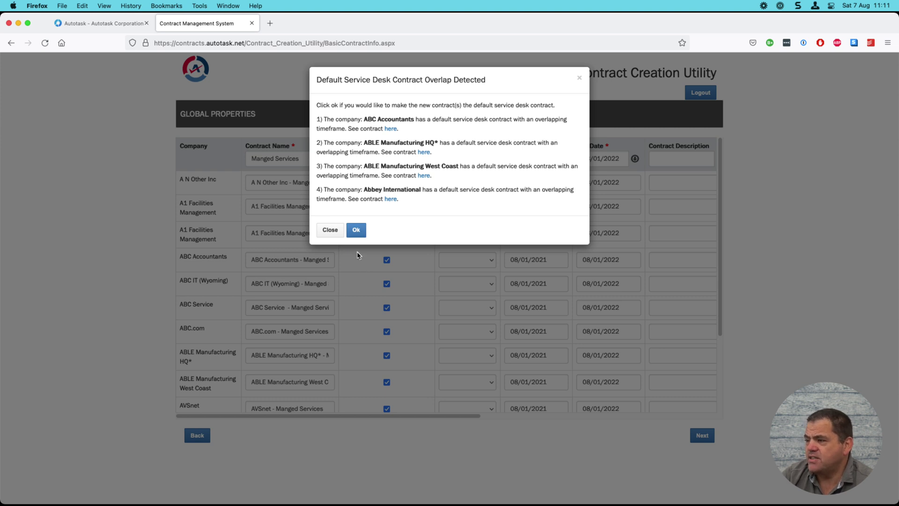
# Accept the overlap warning and set ABC Accountants' exclusions default to ABC Accountants - Recurring Service.
pyautogui.click(356, 231)
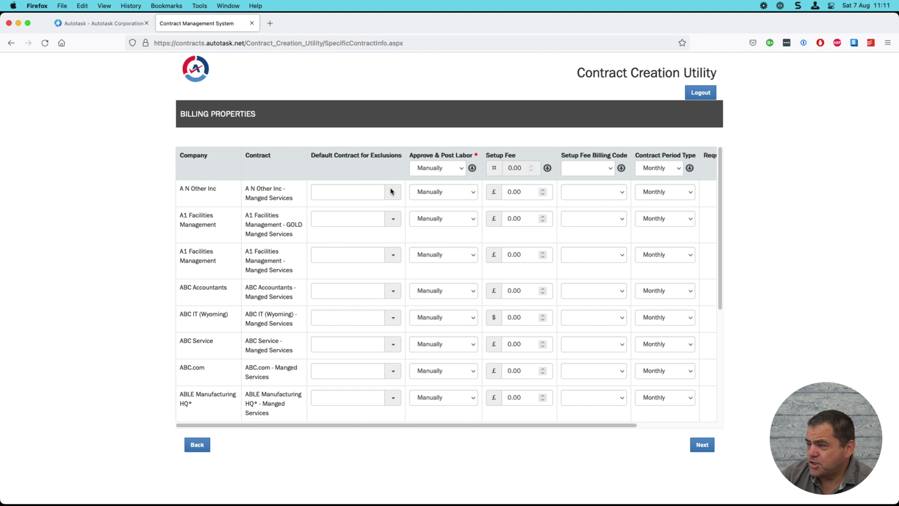
pyautogui.moveTo(311, 155); pyautogui.dragTo(402, 158)
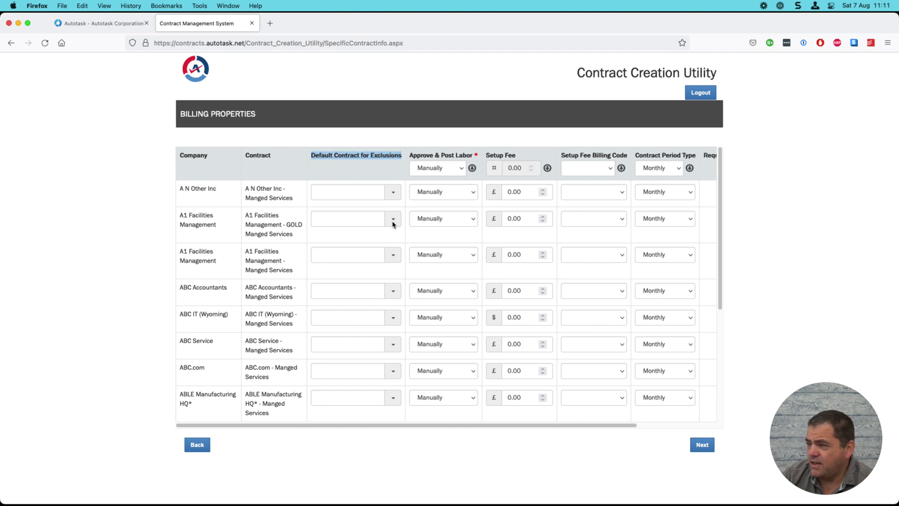
pyautogui.click(388, 193)
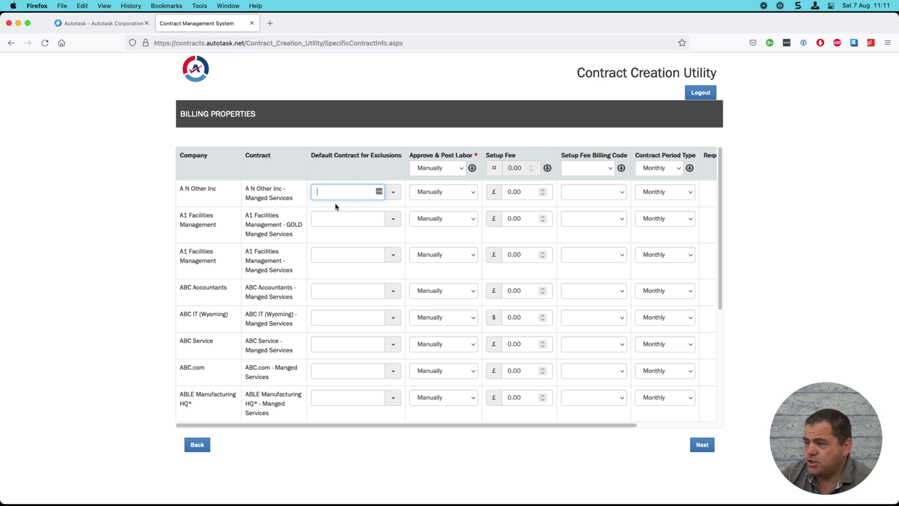
pyautogui.click(393, 296)
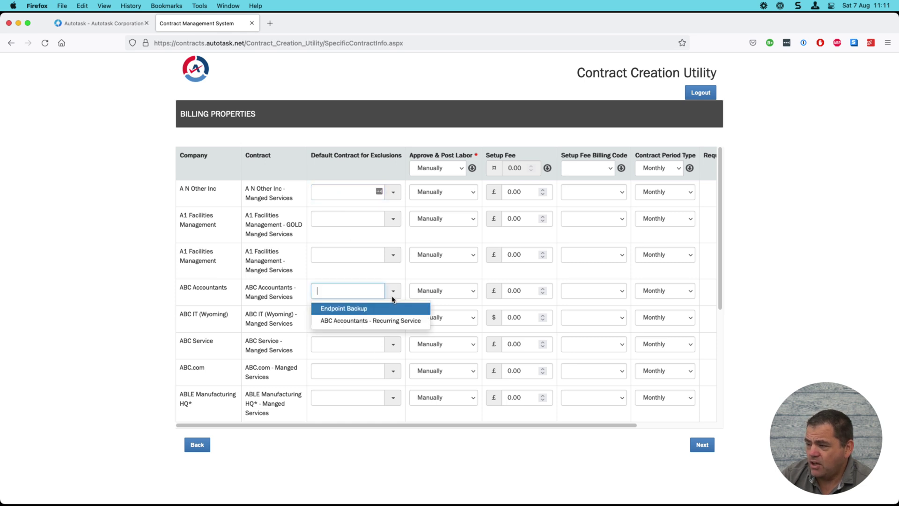
pyautogui.click(393, 295)
pyautogui.click(392, 295)
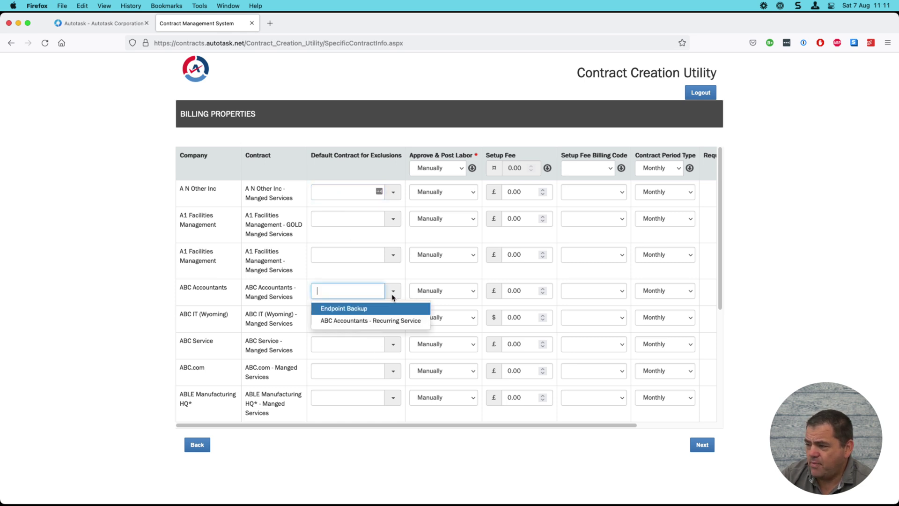
pyautogui.click(362, 321)
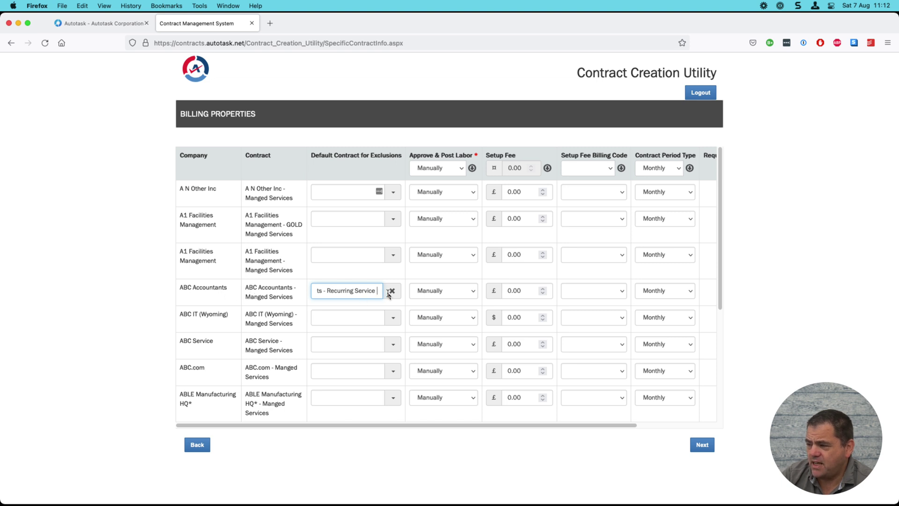
pyautogui.moveTo(375, 291); pyautogui.dragTo(283, 291)
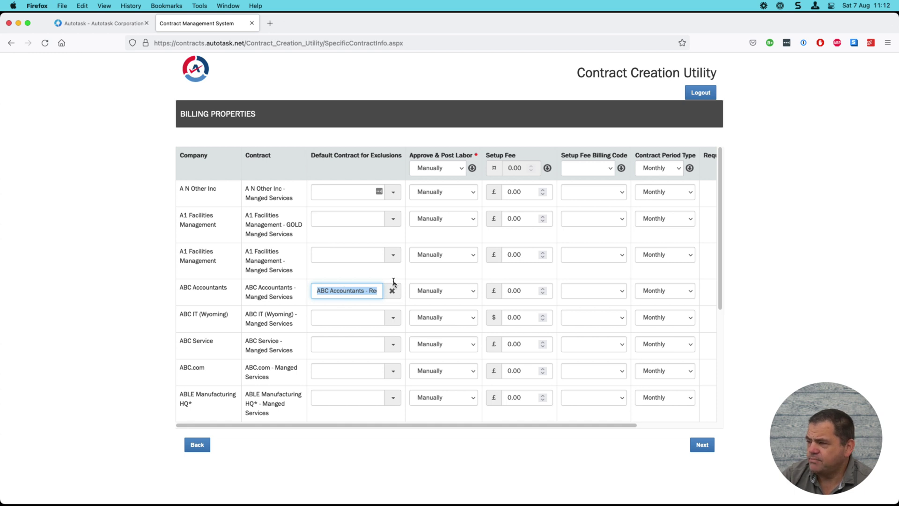
# Set Approve & Post Labor to 'Immediately without review' on every contract.
pyautogui.click(461, 170)
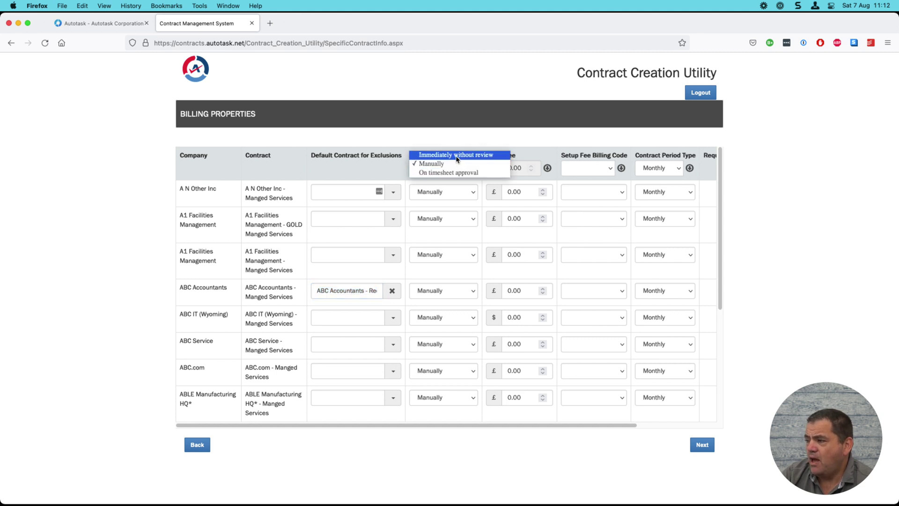
pyautogui.click(457, 158)
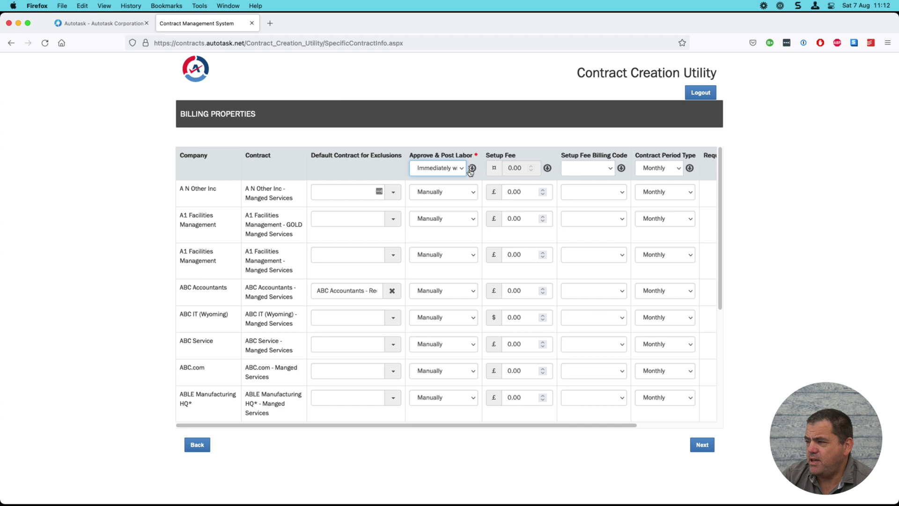
pyautogui.click(472, 169)
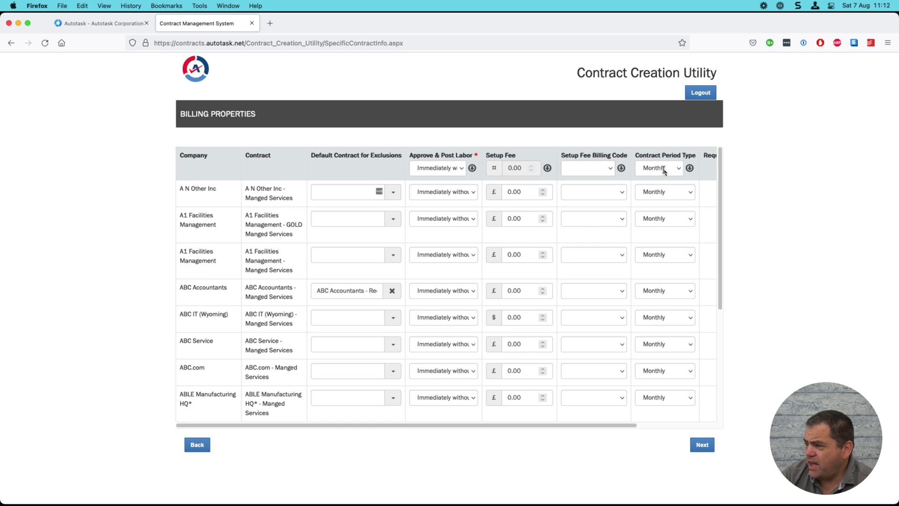
pyautogui.moveTo(598, 426); pyautogui.dragTo(683, 424)
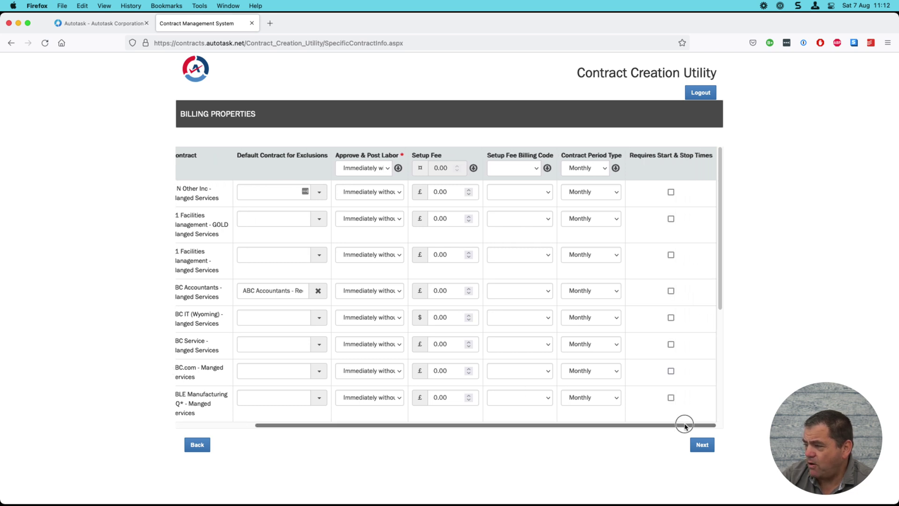
# Make the A1 GOLD contract period Yearly and ABC Accountants' Quarterly, then go to Services.
pyautogui.click(593, 170)
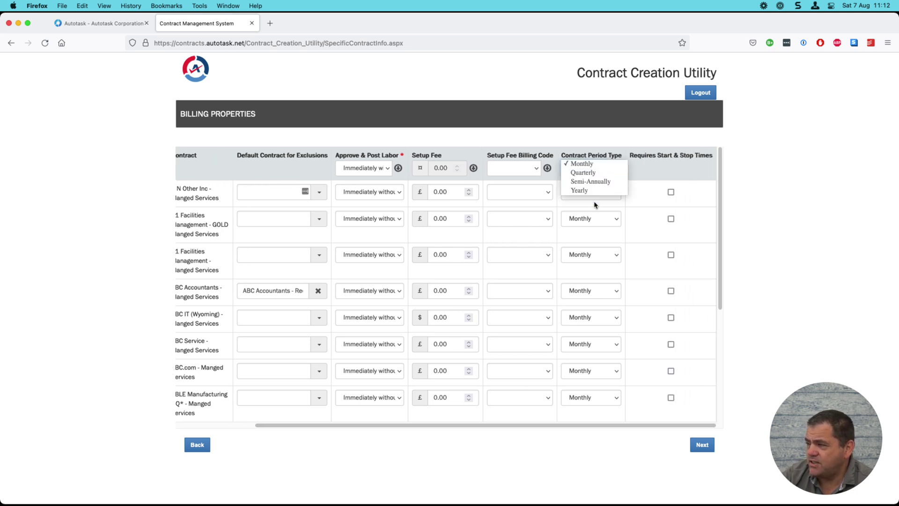
pyautogui.click(592, 191)
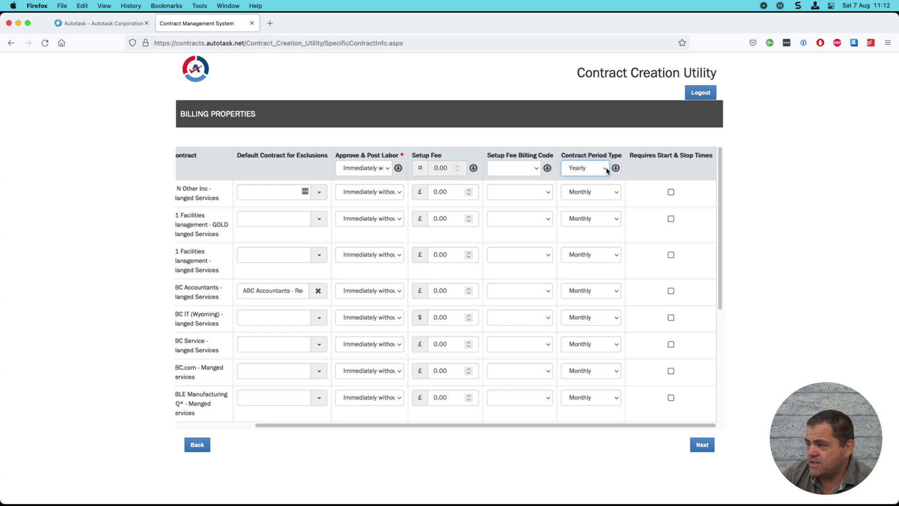
pyautogui.click(604, 226)
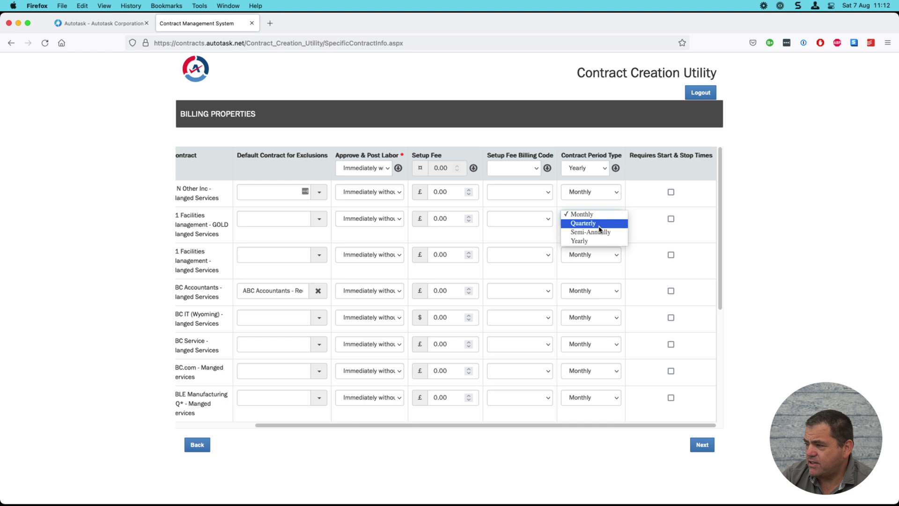
pyautogui.click(599, 241)
pyautogui.click(590, 293)
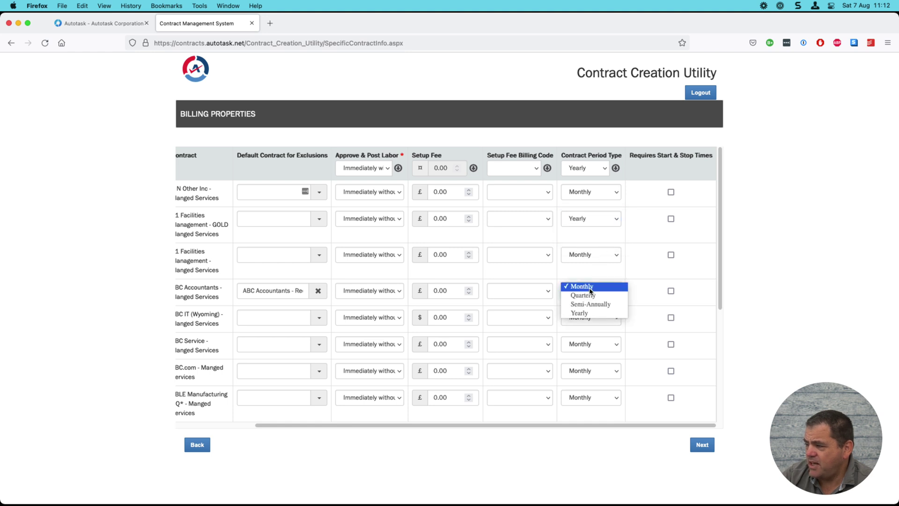
pyautogui.click(592, 301)
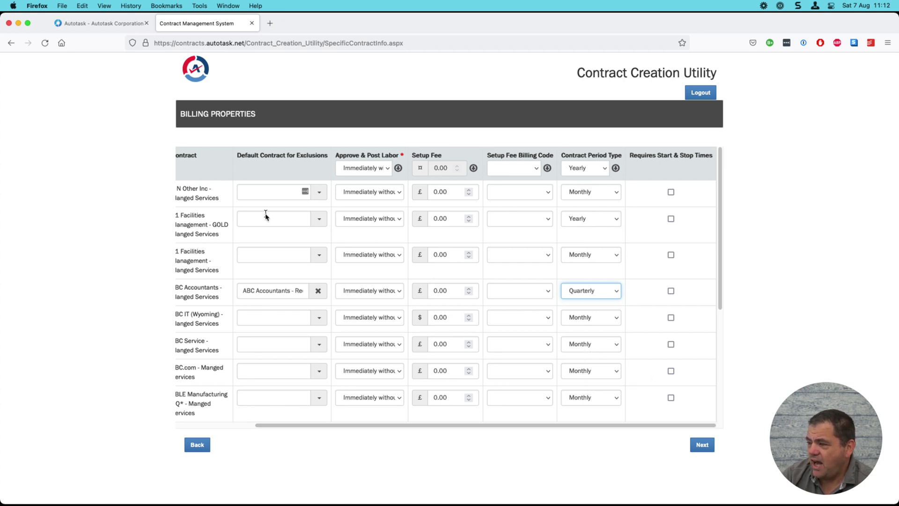
pyautogui.click(702, 445)
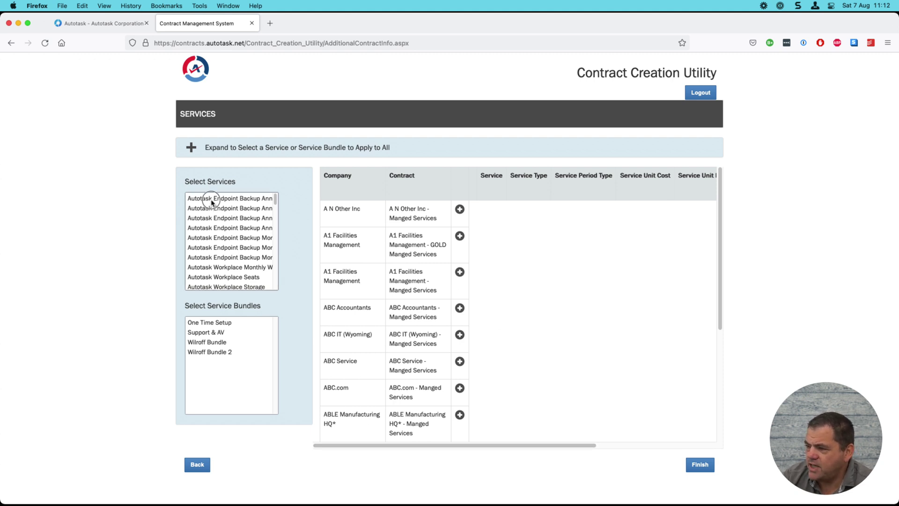
# Select Autotask Workplace Seats in the services list.
pyautogui.moveTo(211, 199)
pyautogui.mouseDown()
pyautogui.moveTo(216, 293)
pyautogui.moveTo(217, 192)
pyautogui.mouseUp()
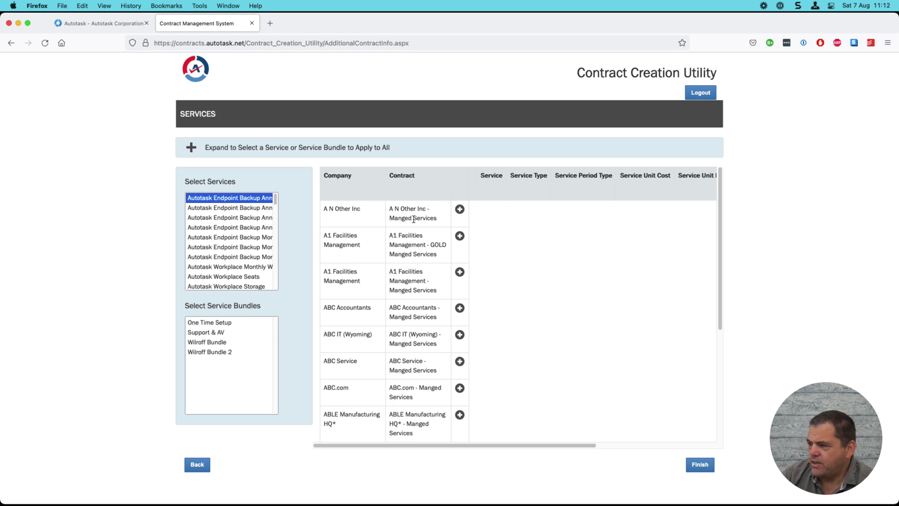
pyautogui.moveTo(329, 211); pyautogui.dragTo(446, 224)
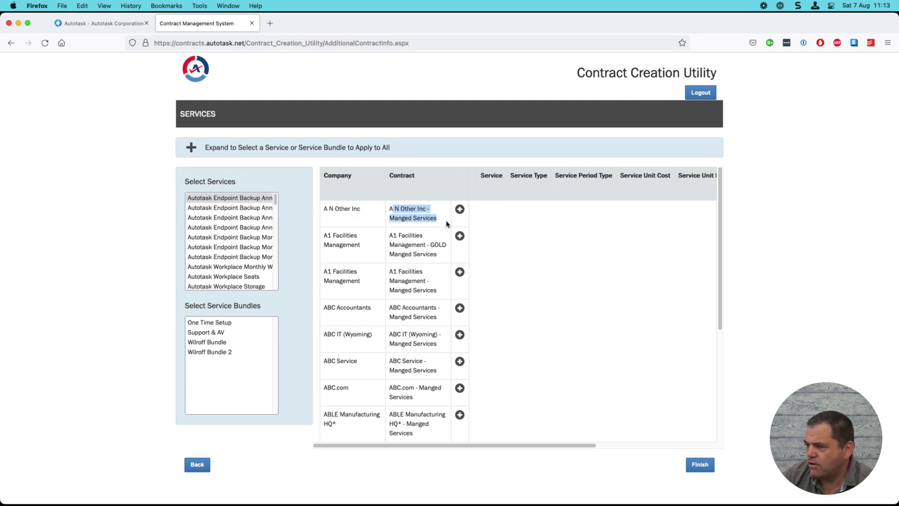
pyautogui.click(231, 209)
pyautogui.scroll(-1, 226, 268)
pyautogui.click(229, 261)
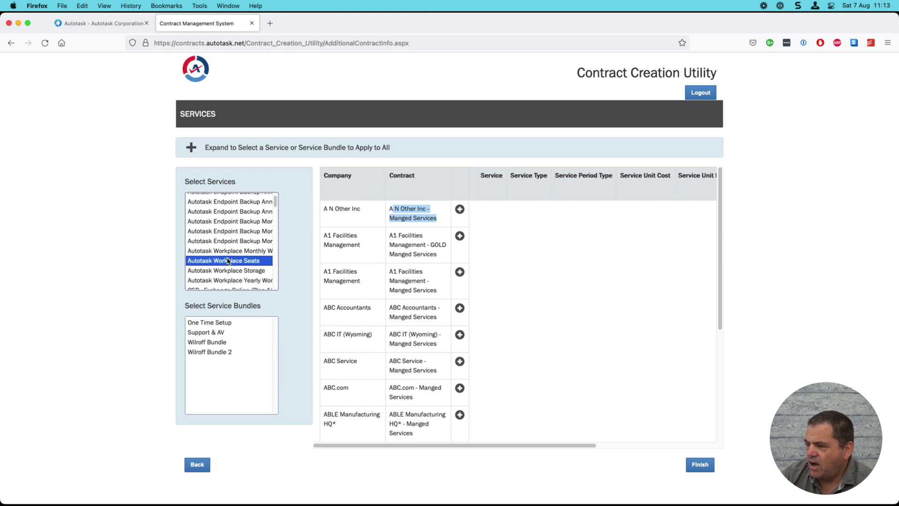
pyautogui.scroll(-3, 233, 272)
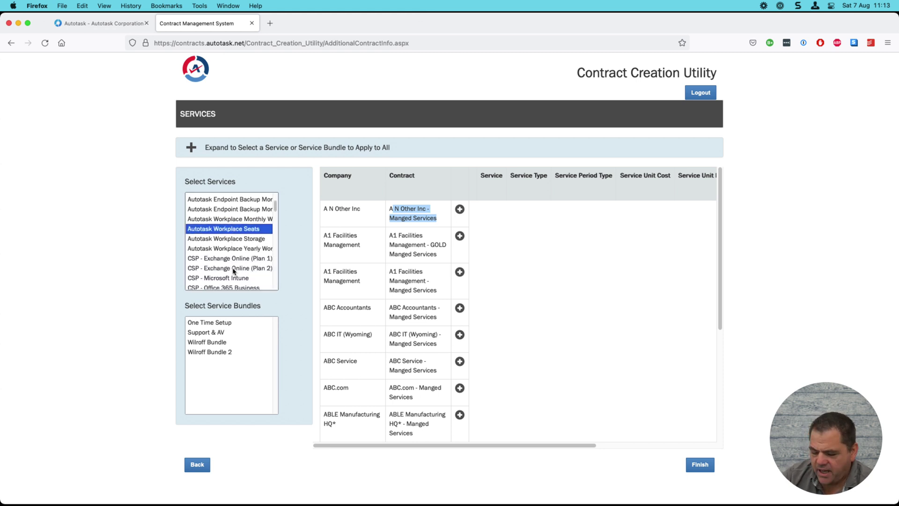
# Add CSP - Exchange Online (Plan 1) and CSP - Office 365 Business to the service selection.
pyautogui.keyDown('super'); pyautogui.click(232, 262); pyautogui.keyUp('super')
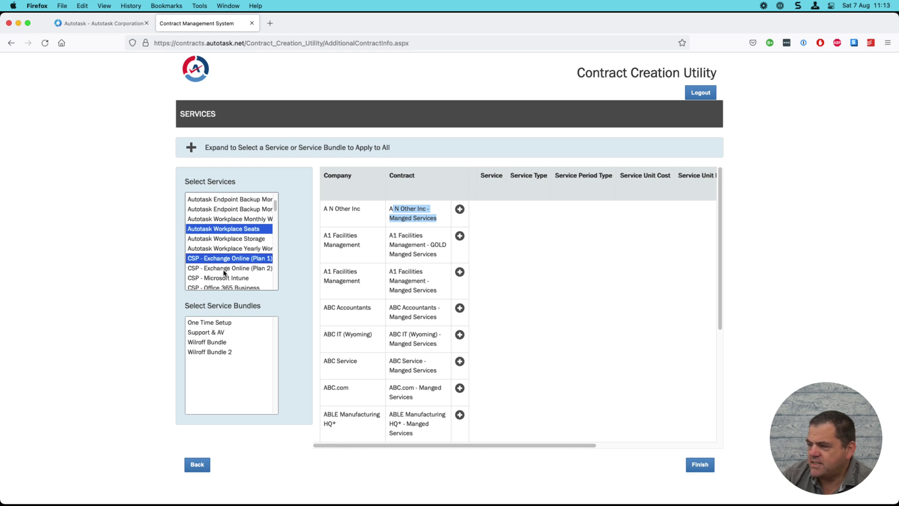
pyautogui.press('super+equal')
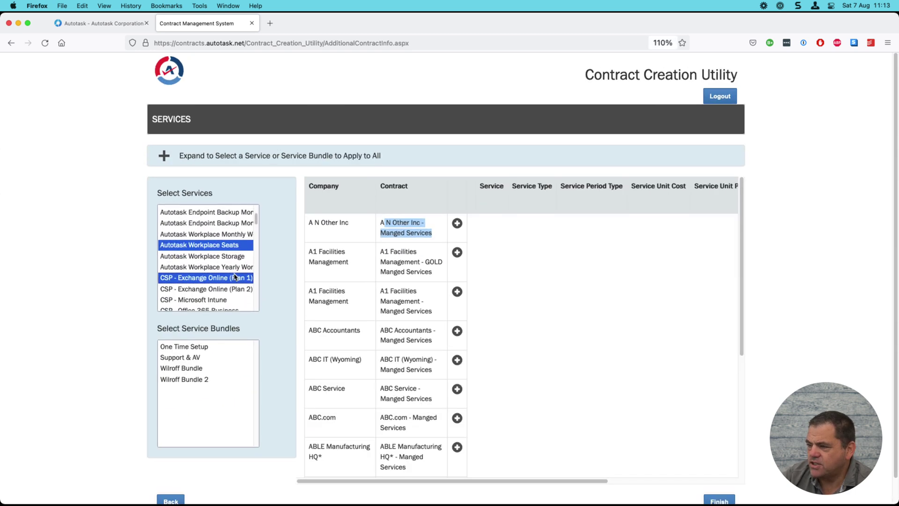
pyautogui.scroll(-3, 200, 296)
pyautogui.keyDown('super'); pyautogui.click(204, 276); pyautogui.keyUp('super')
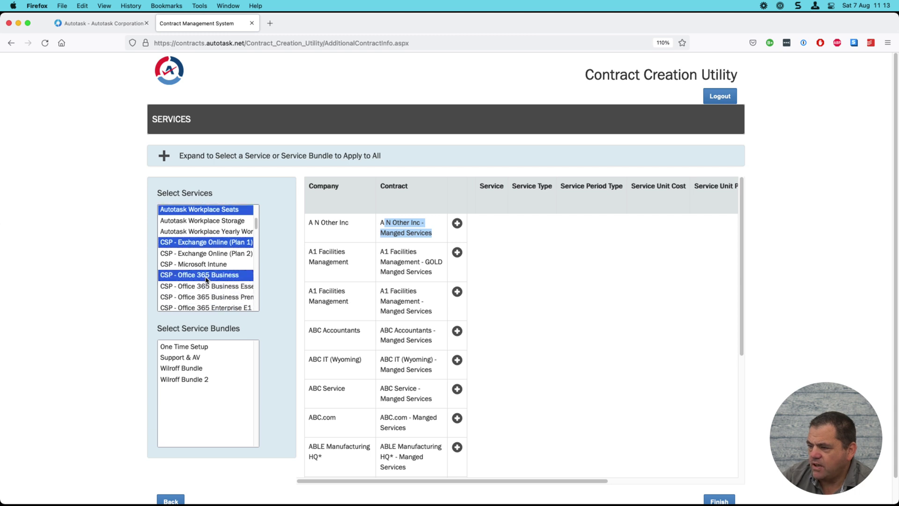
pyautogui.press('super+minus')
pyautogui.press('super+equal')
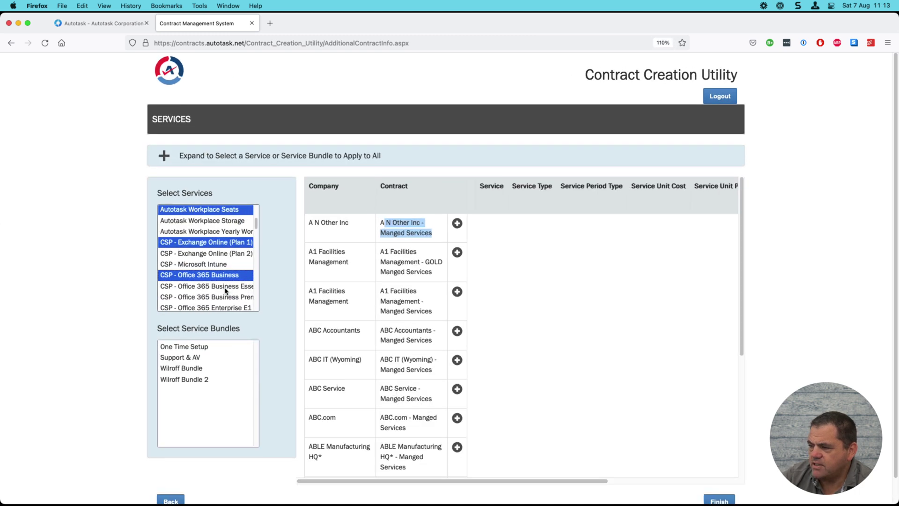
pyautogui.scroll(-5, 226, 290)
pyautogui.scroll(-3, 227, 291)
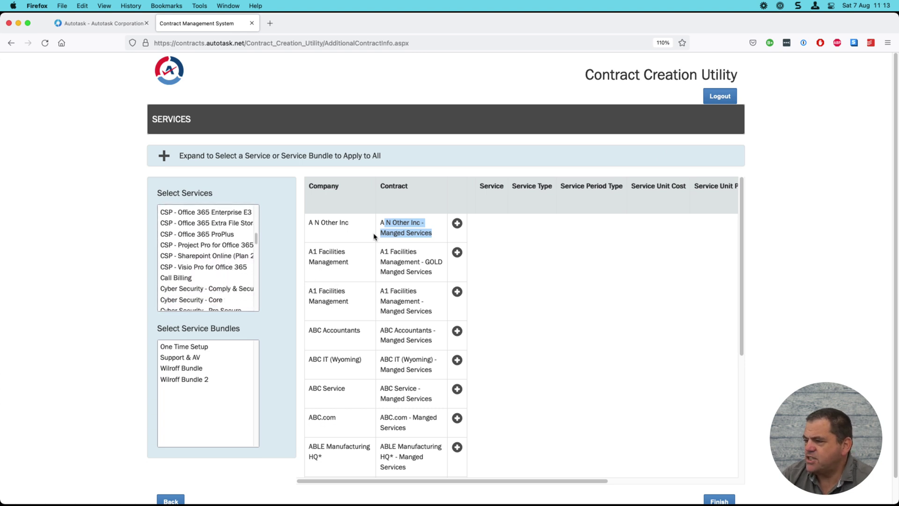
pyautogui.scroll(7, 231, 255)
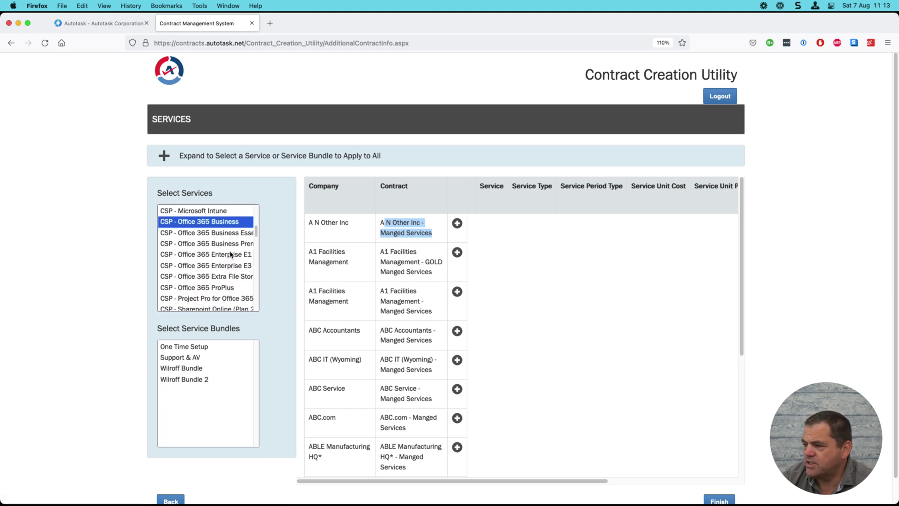
# Add the three services to A N Other Inc, giving Exchange Online a 3.00 unit cost and 11 units.
pyautogui.click(457, 224)
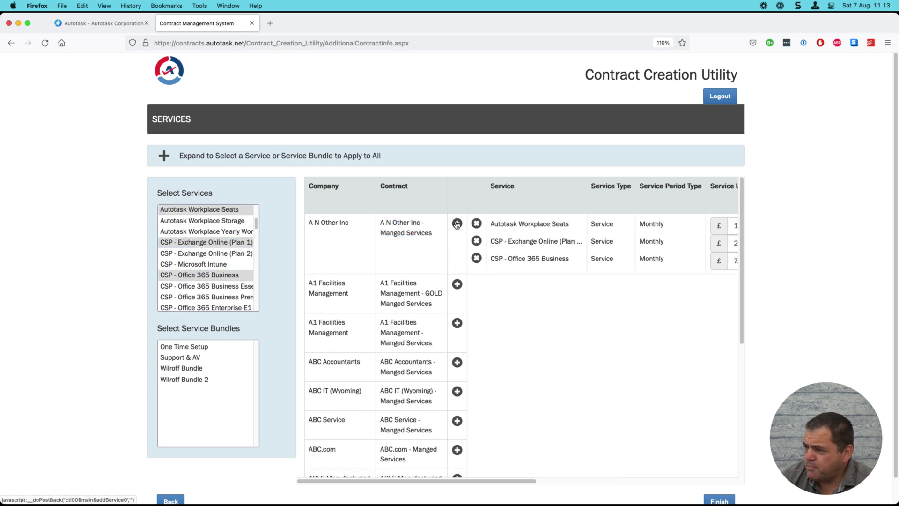
pyautogui.moveTo(523, 481)
pyautogui.mouseDown()
pyautogui.moveTo(706, 475)
pyautogui.moveTo(534, 476)
pyautogui.mouseUp()
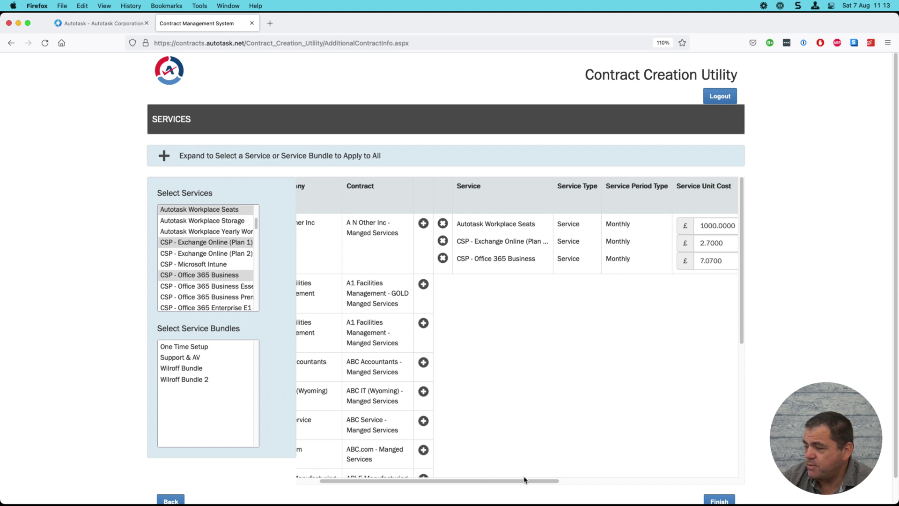
pyautogui.moveTo(524, 479); pyautogui.dragTo(722, 482)
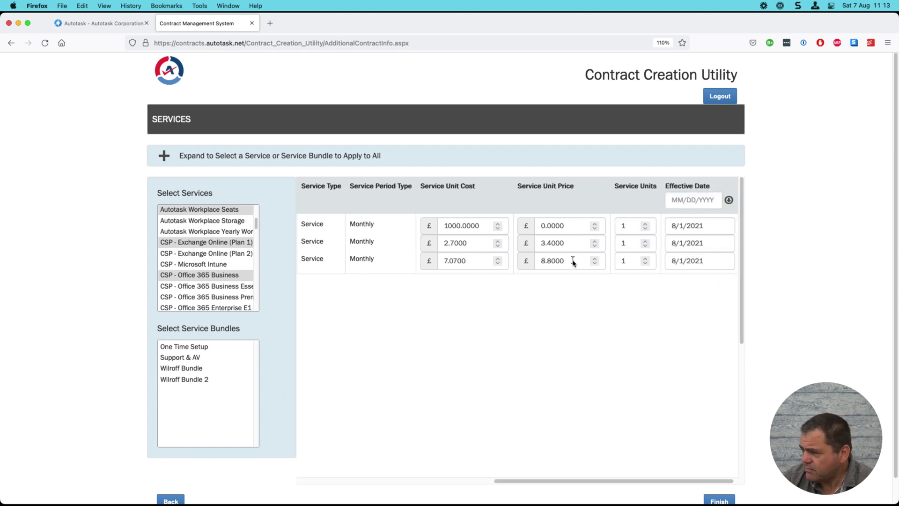
pyautogui.doubleClick(629, 226)
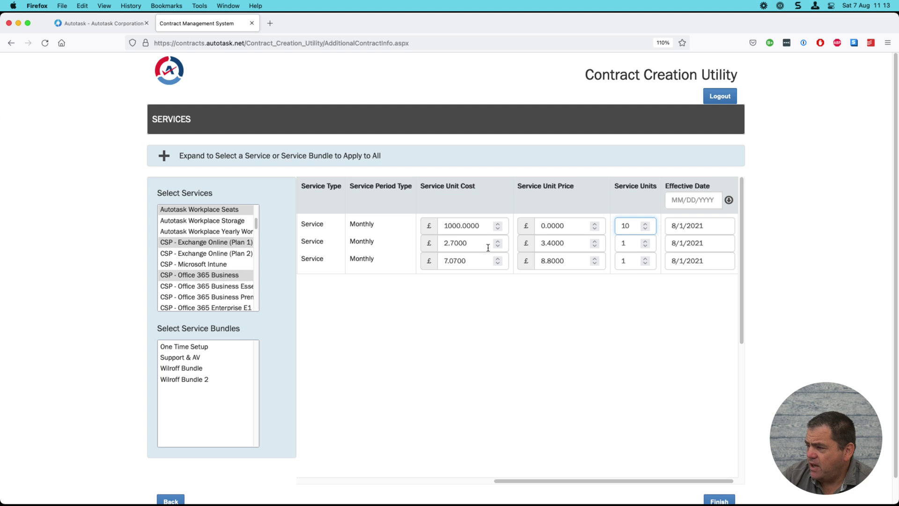
pyautogui.moveTo(488, 247); pyautogui.dragTo(434, 244)
pyautogui.write('3.')
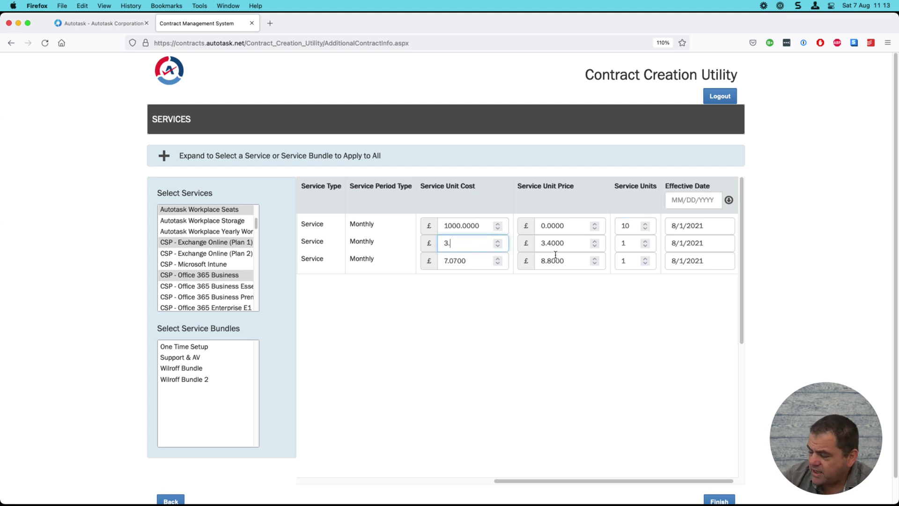
pyautogui.moveTo(631, 246); pyautogui.dragTo(609, 245)
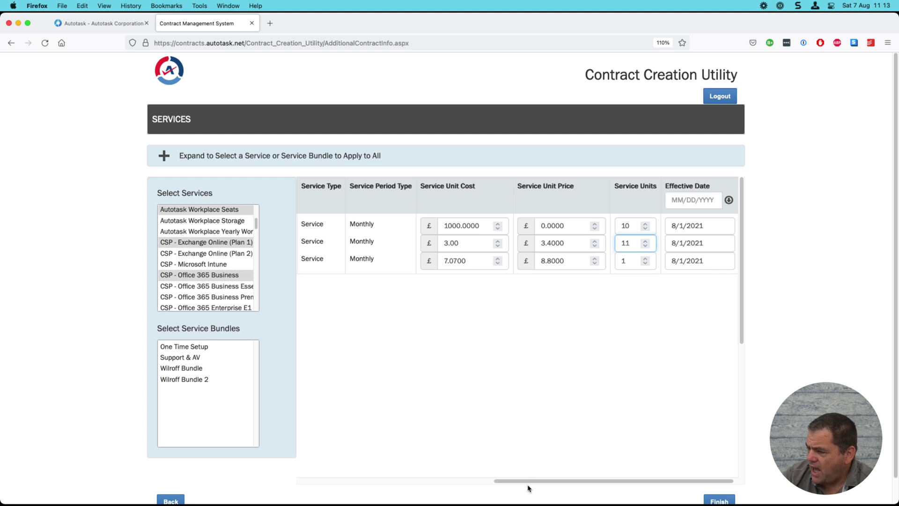
pyautogui.moveTo(512, 481); pyautogui.dragTo(327, 481)
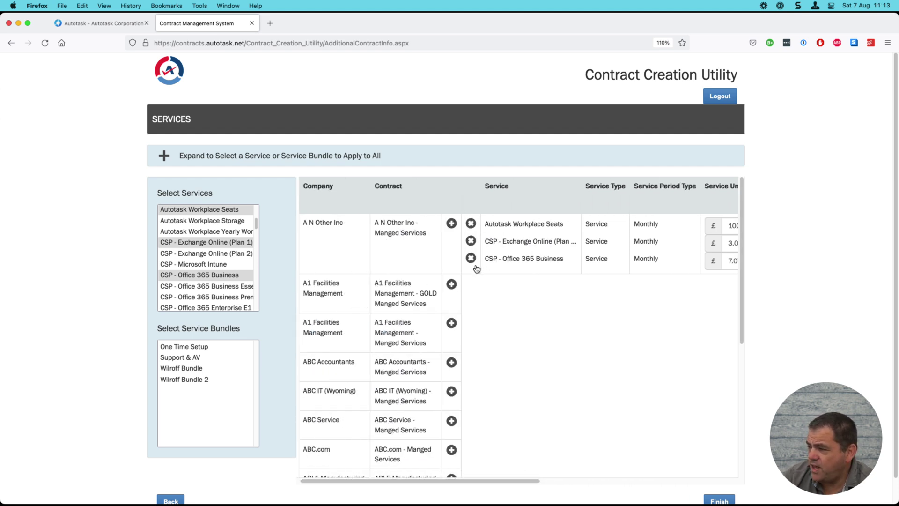
pyautogui.moveTo(492, 258); pyautogui.dragTo(565, 261)
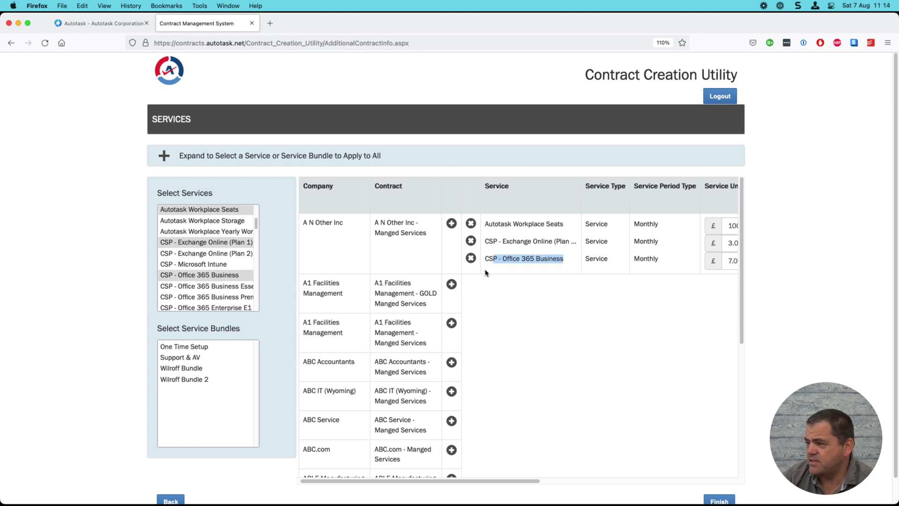
# Remove Office 365 Business from A N Other Inc and add six services to both A1 Facilities contracts.
pyautogui.click(470, 258)
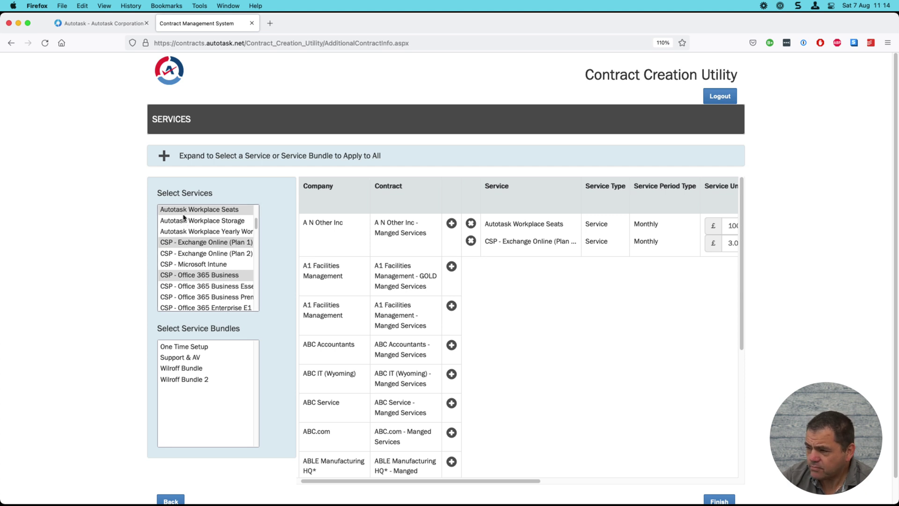
pyautogui.moveTo(183, 216); pyautogui.dragTo(206, 261)
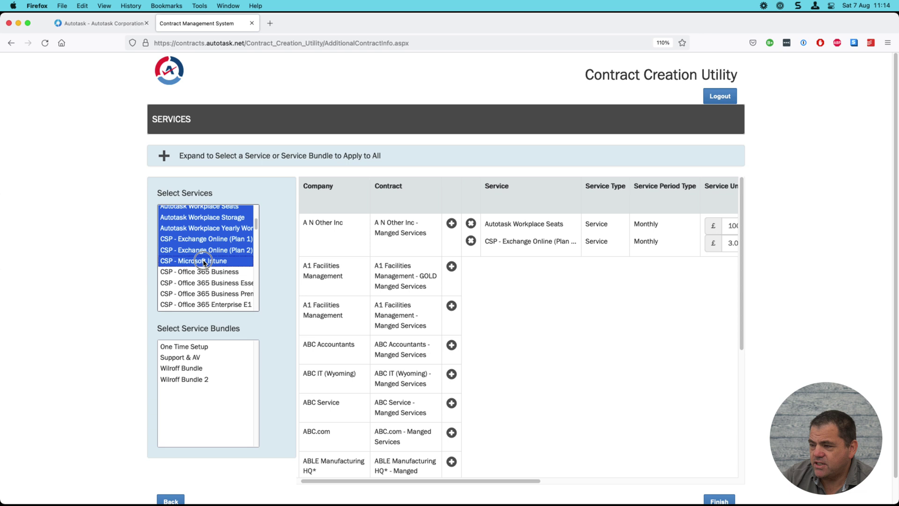
pyautogui.click(452, 267)
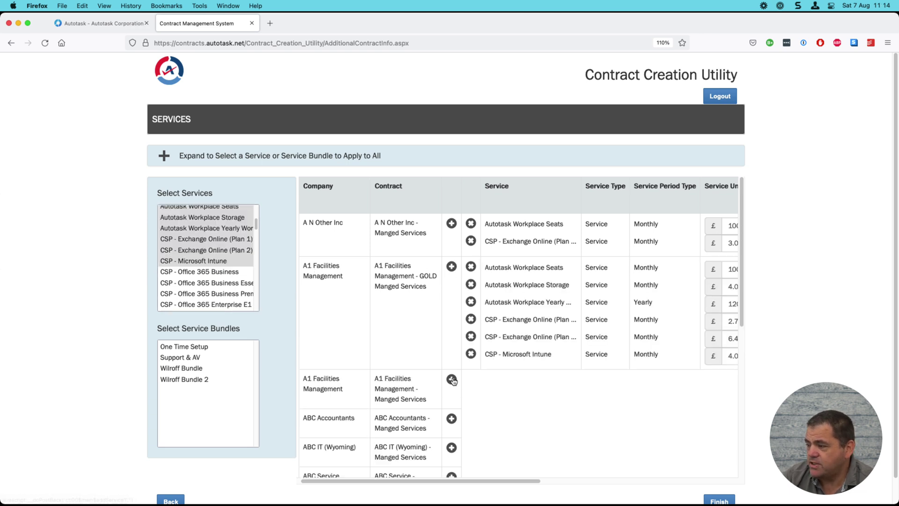
pyautogui.click(452, 378)
pyautogui.scroll(-2, 457, 438)
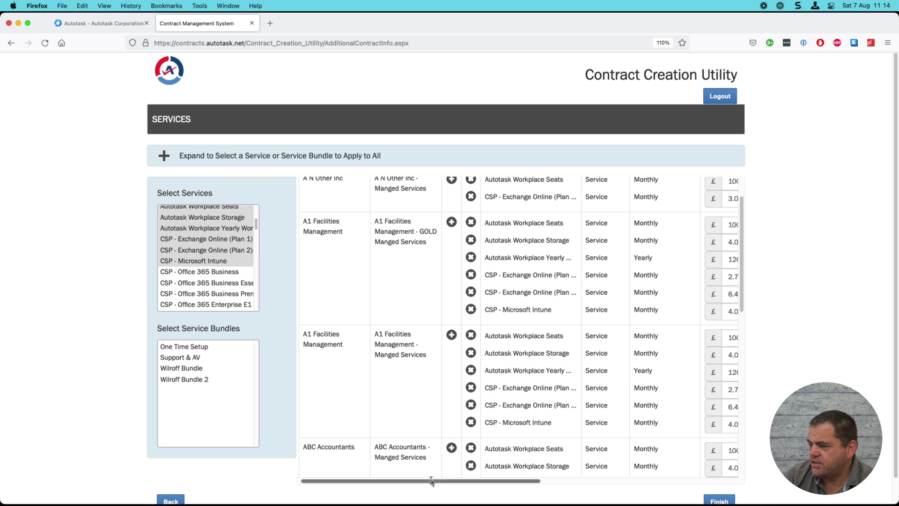
pyautogui.moveTo(472, 481); pyautogui.dragTo(644, 482)
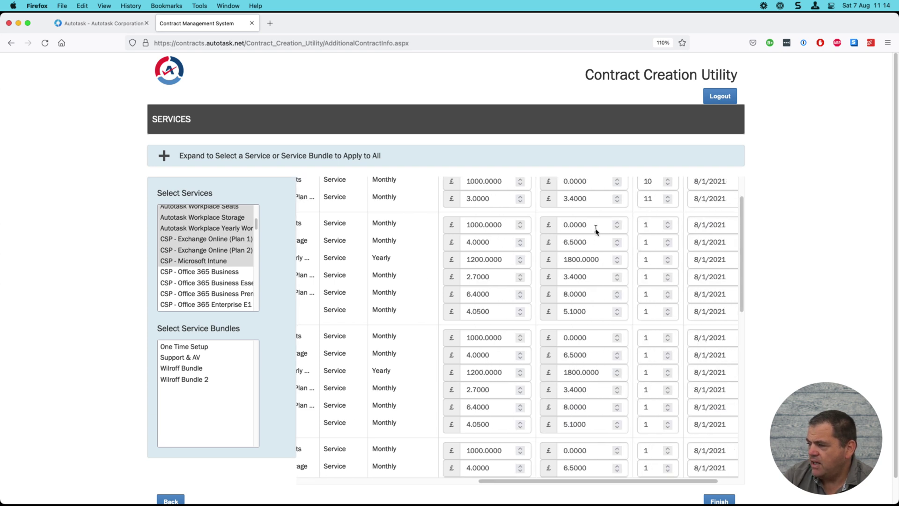
# Give the A1 GOLD contract 25 Workplace Seats and a 1000 unit cost on the yearly service.
pyautogui.click(652, 226)
pyautogui.moveTo(652, 227); pyautogui.dragTo(642, 243)
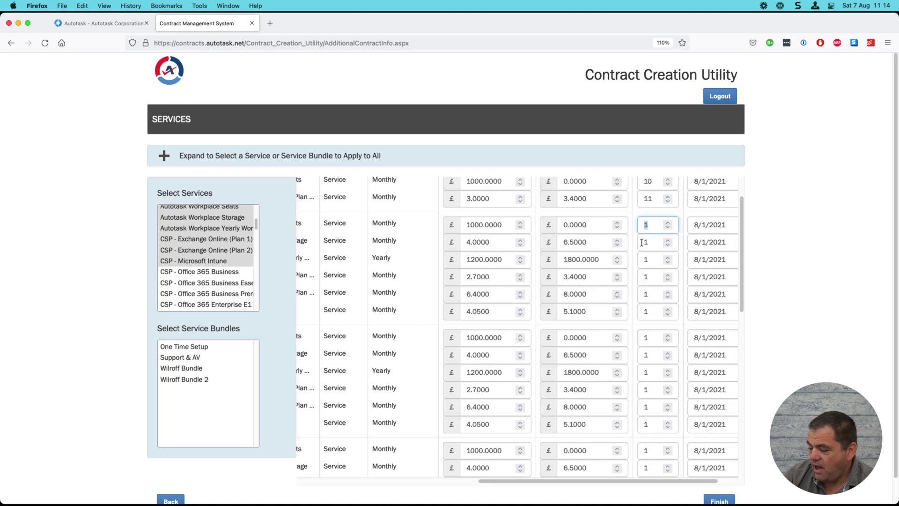
pyautogui.click(509, 262)
pyautogui.moveTo(509, 261); pyautogui.dragTo(455, 259)
pyautogui.write('1')
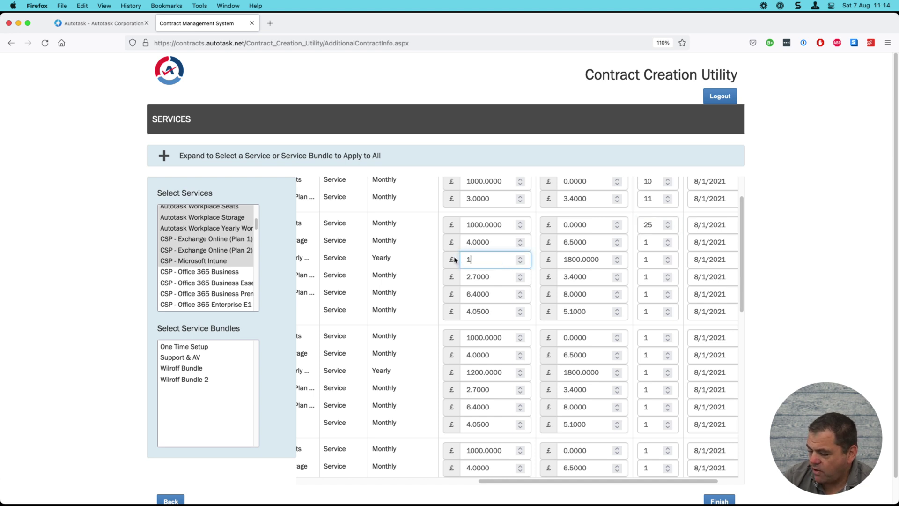
pyautogui.click(532, 306)
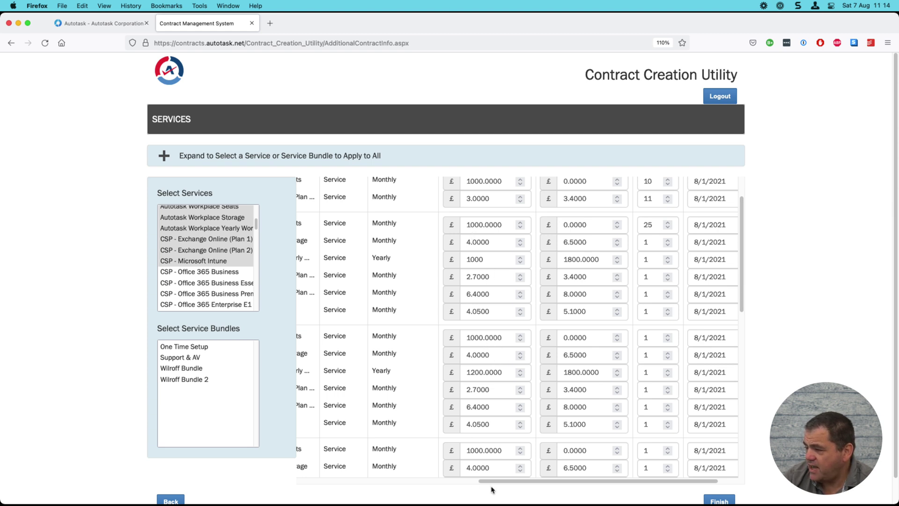
pyautogui.moveTo(491, 488); pyautogui.dragTo(295, 479)
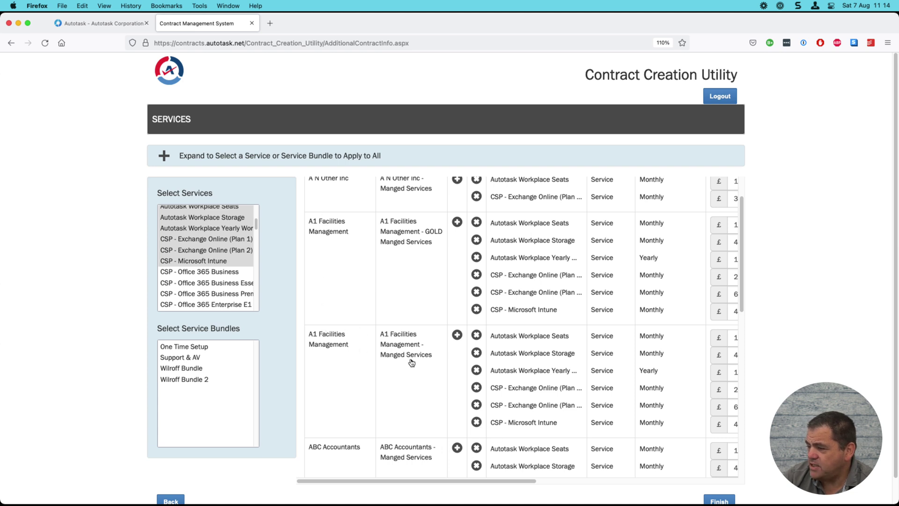
# Remove Microsoft Intune and the yearly Workplace service from the two A1 Facilities contracts.
pyautogui.click(477, 422)
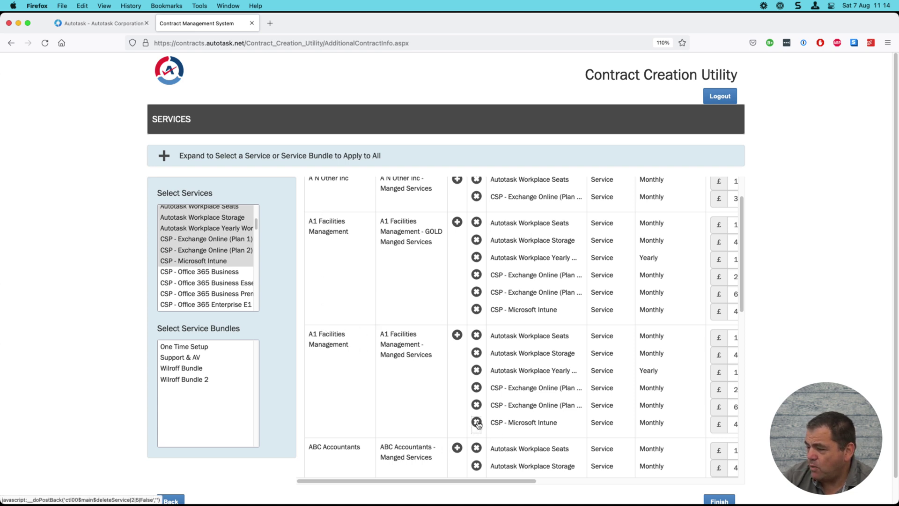
pyautogui.click(476, 258)
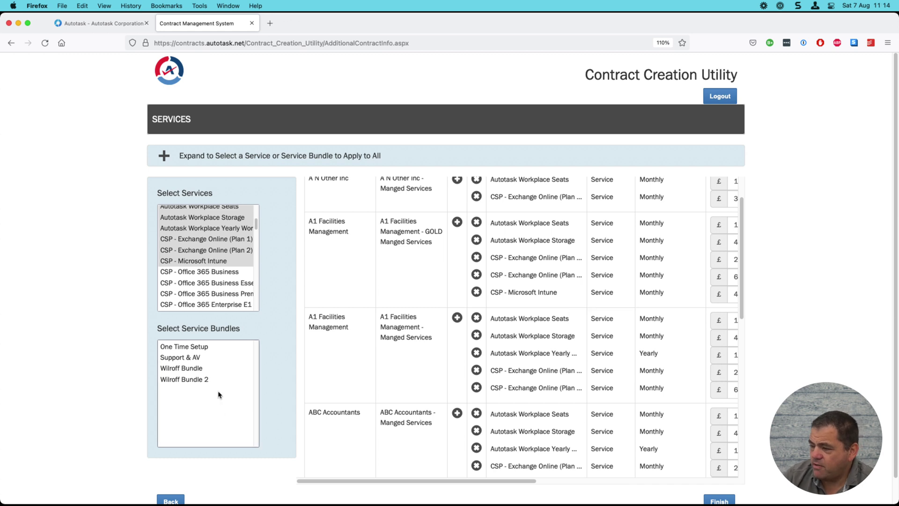
pyautogui.scroll(-5, 422, 373)
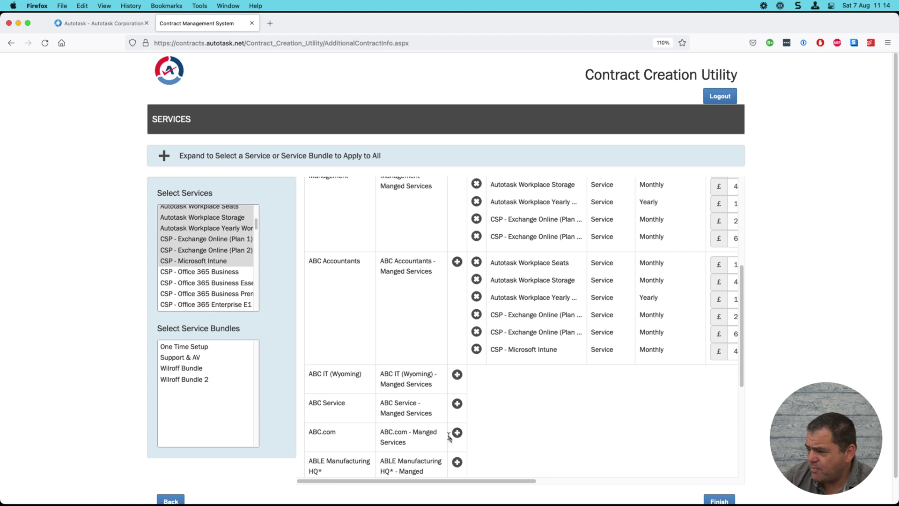
# Add six services plus the Support & AV bundle to ABC Service, then create the contracts.
pyautogui.click(188, 369)
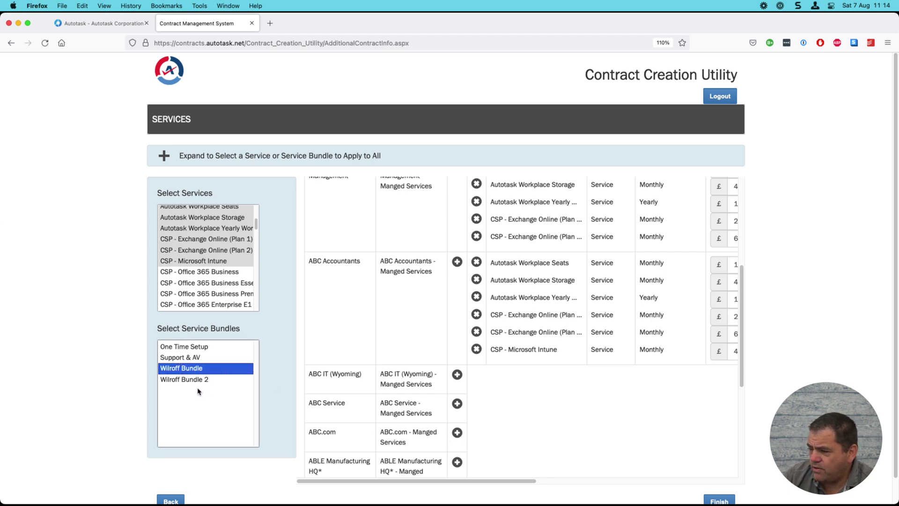
pyautogui.click(190, 359)
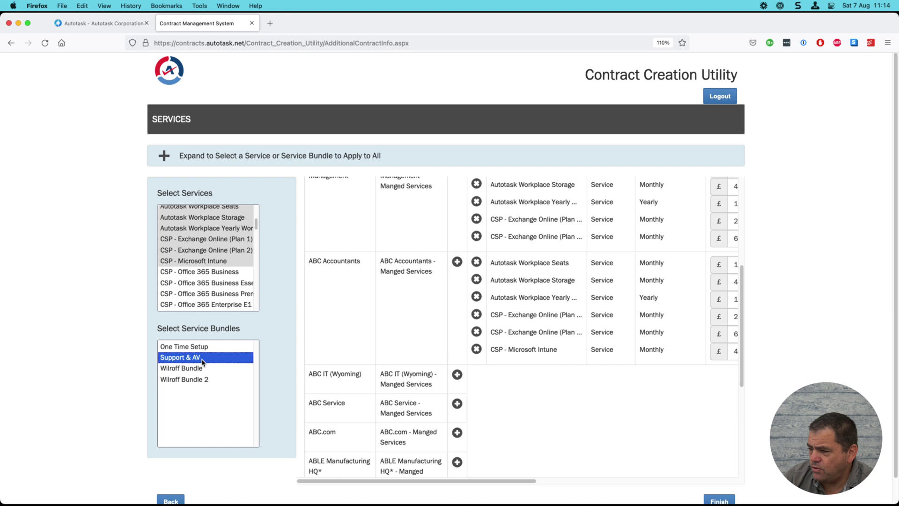
pyautogui.click(456, 404)
pyautogui.scroll(-3, 524, 415)
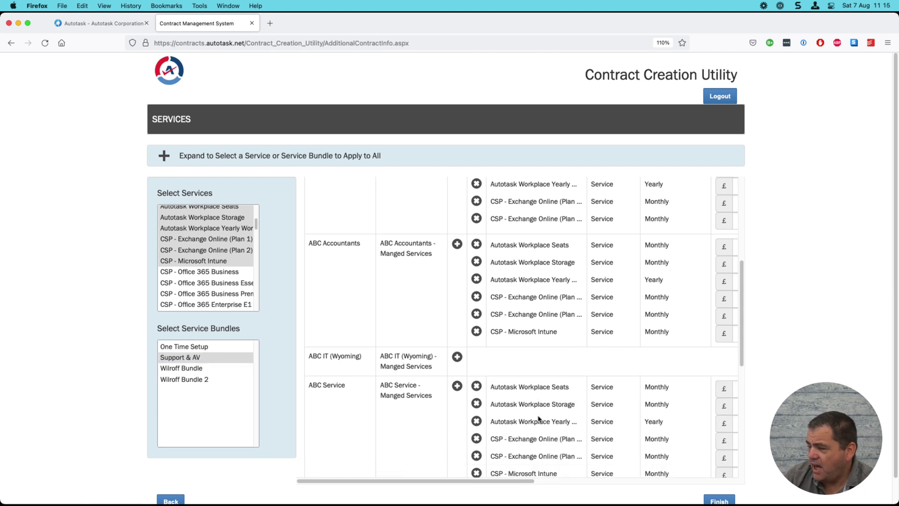
pyautogui.scroll(-2, 537, 417)
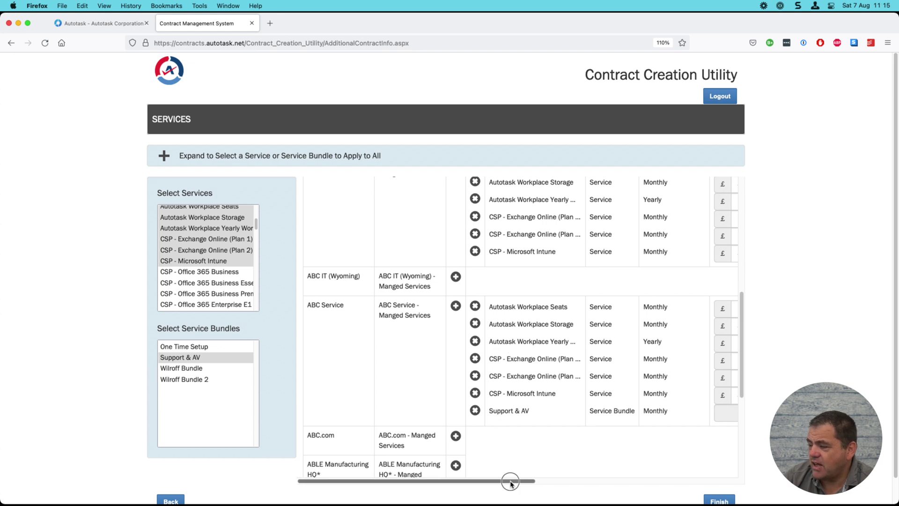
pyautogui.moveTo(509, 480); pyautogui.dragTo(680, 480)
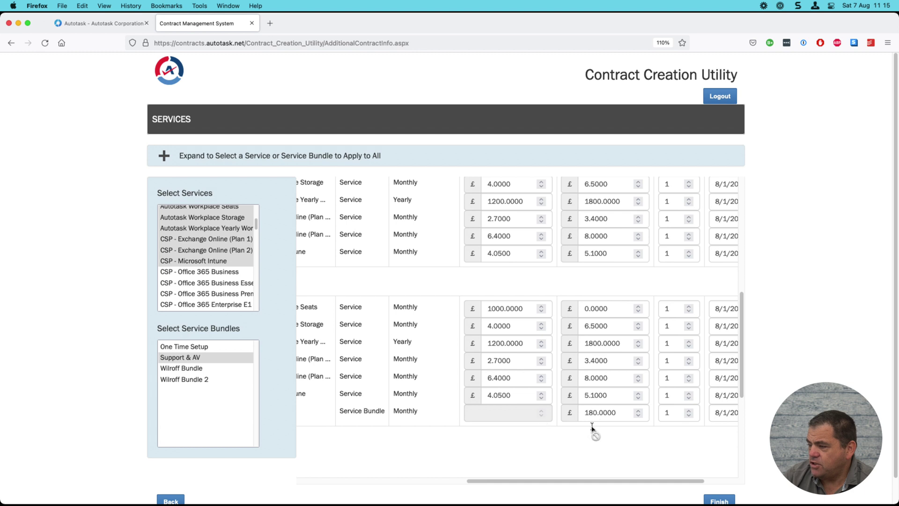
pyautogui.moveTo(617, 481); pyautogui.dragTo(494, 479)
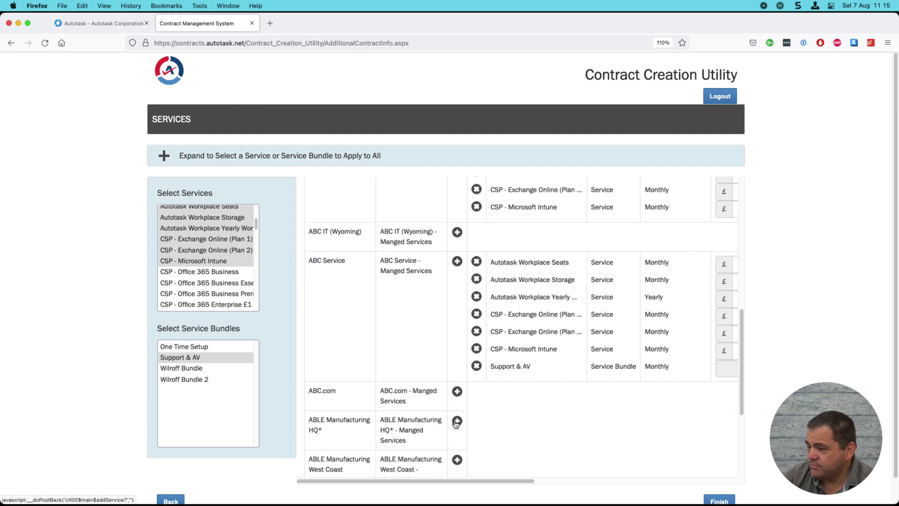
pyautogui.scroll(-3, 497, 427)
pyautogui.click(716, 500)
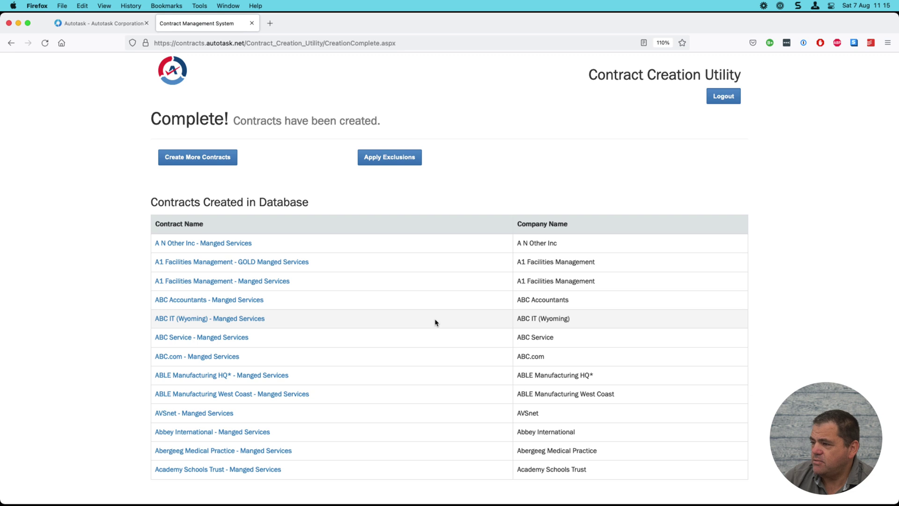
# Open the ABC Accountants - Manged Services contract in Autotask from the created-contracts list.
pyautogui.click(213, 301)
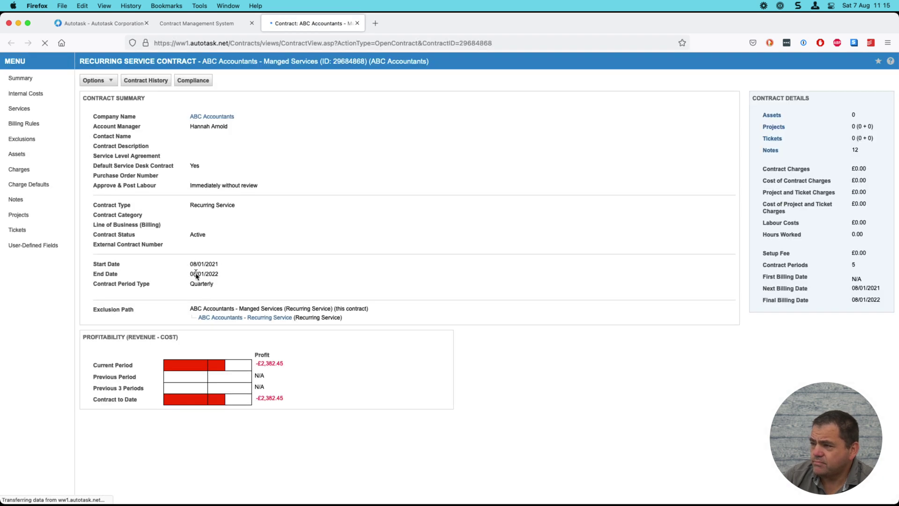
# Show the contract's six services (£519.00 quarterly), browsing the service list without adding one.
pyautogui.click(19, 109)
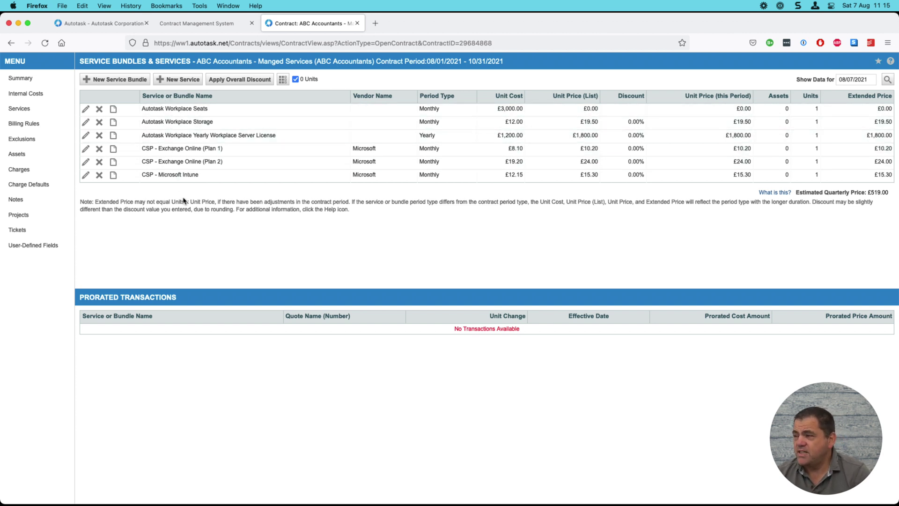
pyautogui.click(193, 79)
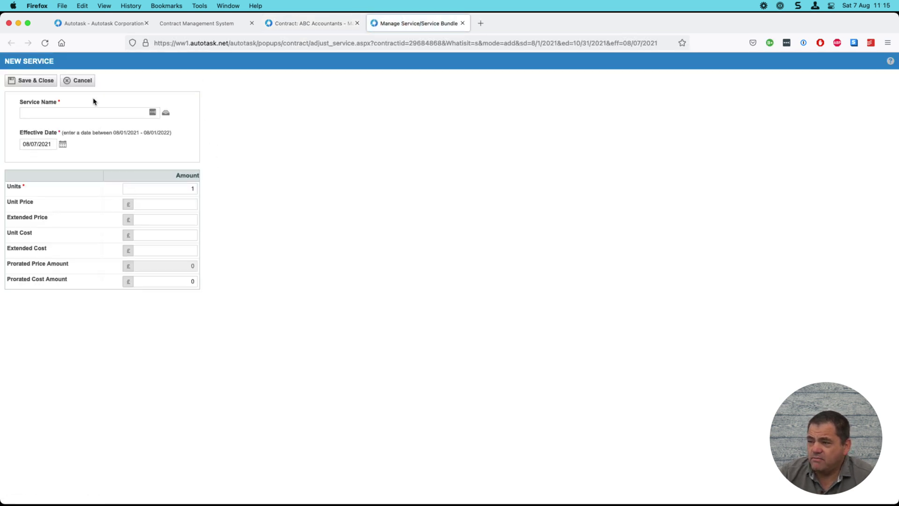
pyautogui.click(166, 113)
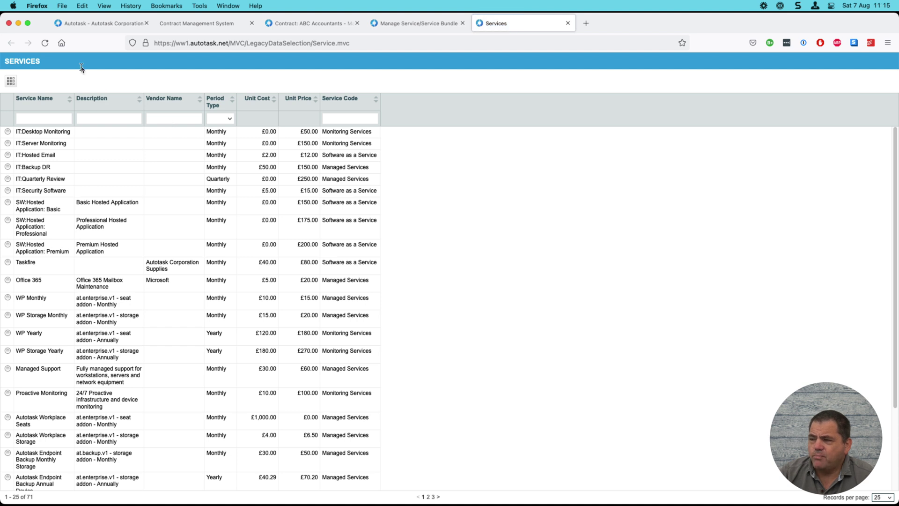
pyautogui.click(568, 23)
pyautogui.click(74, 81)
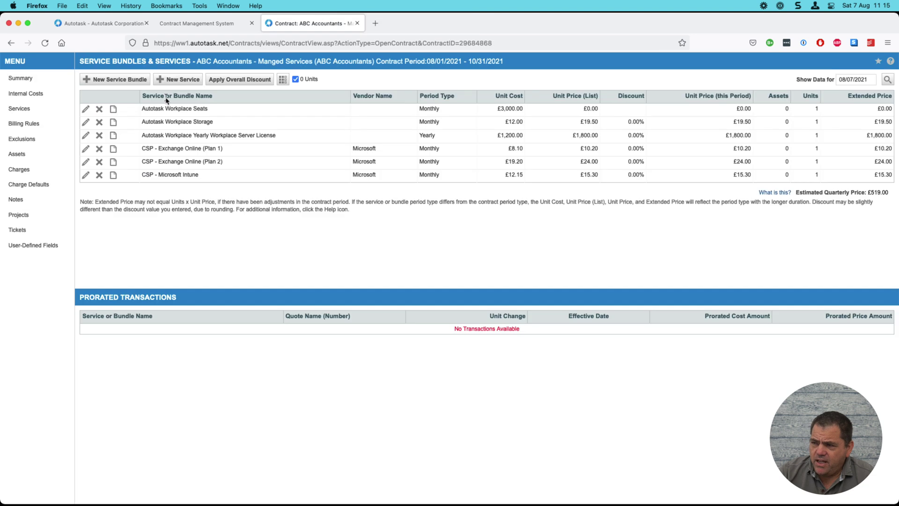